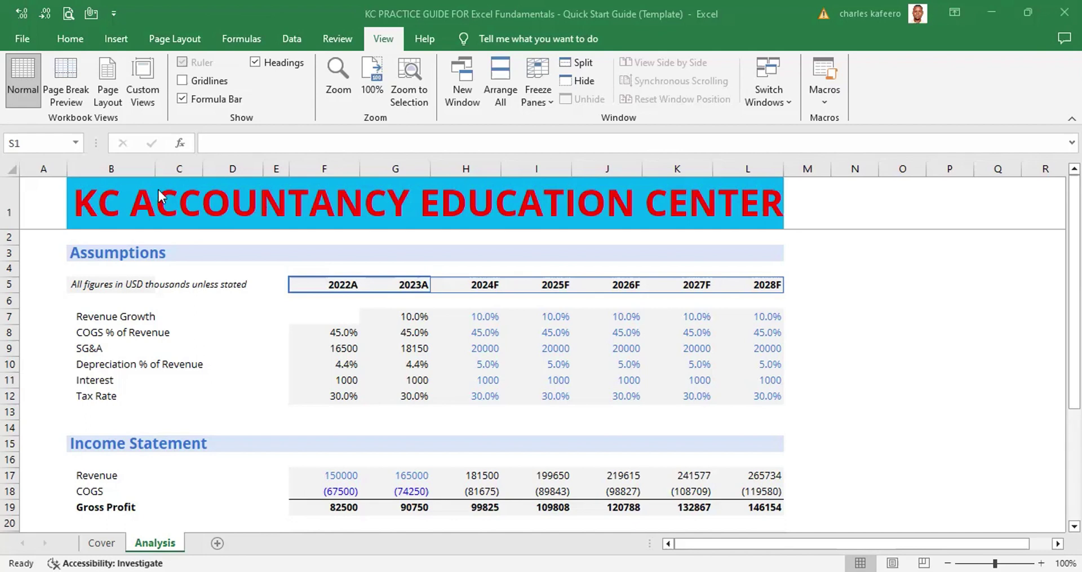
Select cell A2 and move the active cell down column A to A15, beside the Income Statement heading.
click(40, 244)
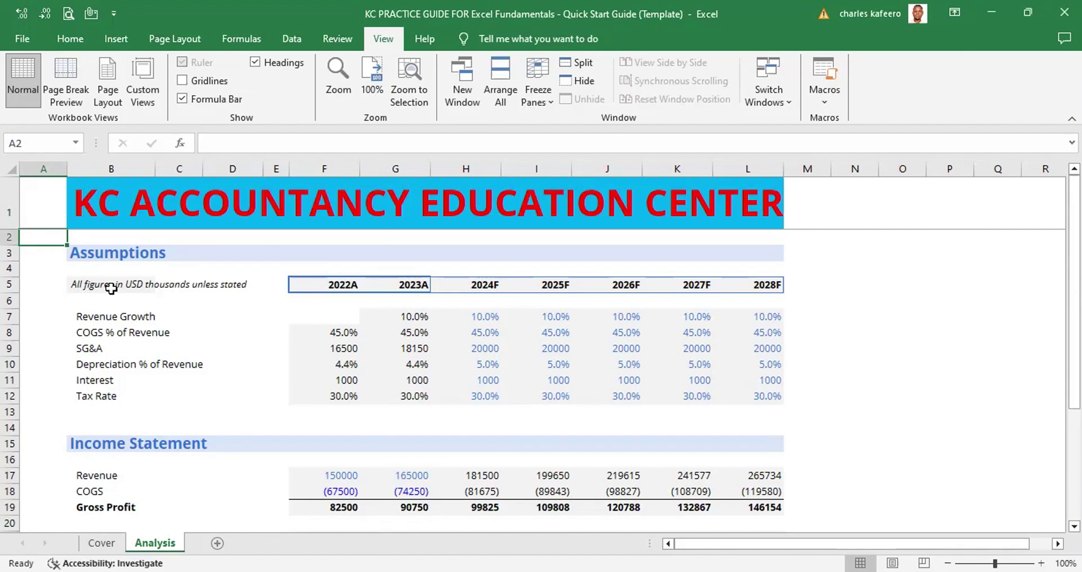
key(Down)
key(Down)
key(Down)
key(Down)
key(Down)
key(Down)
key(Down)
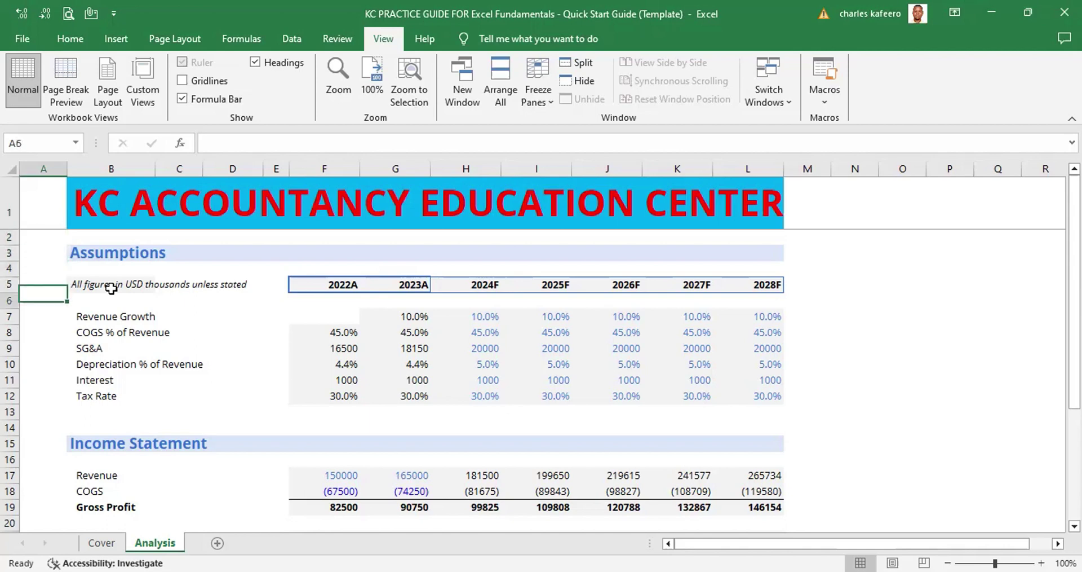
key(Down)
key(Down)
key(Down)
key(Down)
key(Down)
key(Down)
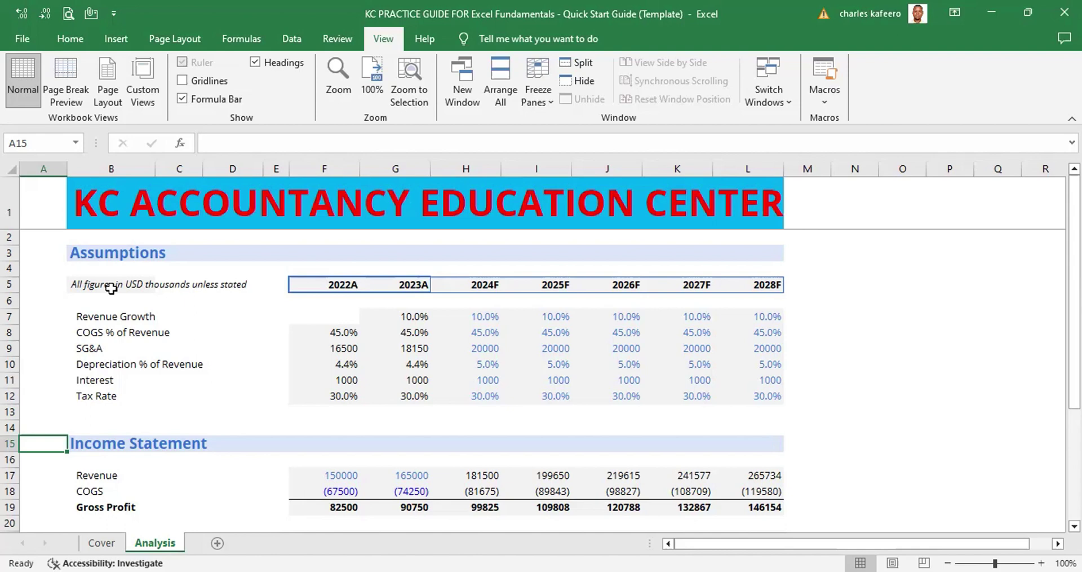
Enable Scroll Lock, toggling it off and on again while checking its indicator in the status bar.
key(Scroll_Lock)
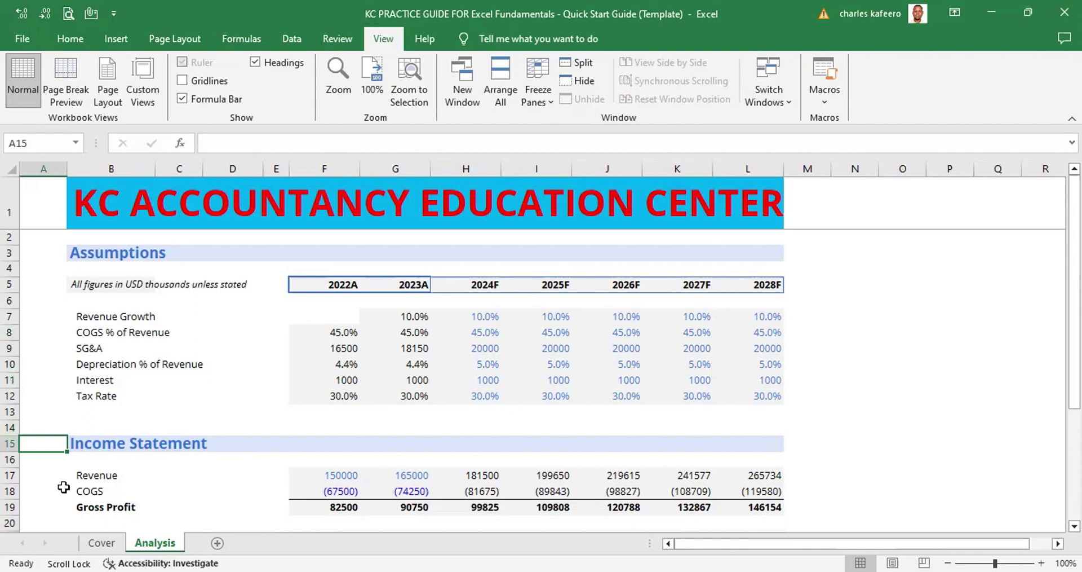
mouse_move(56, 546)
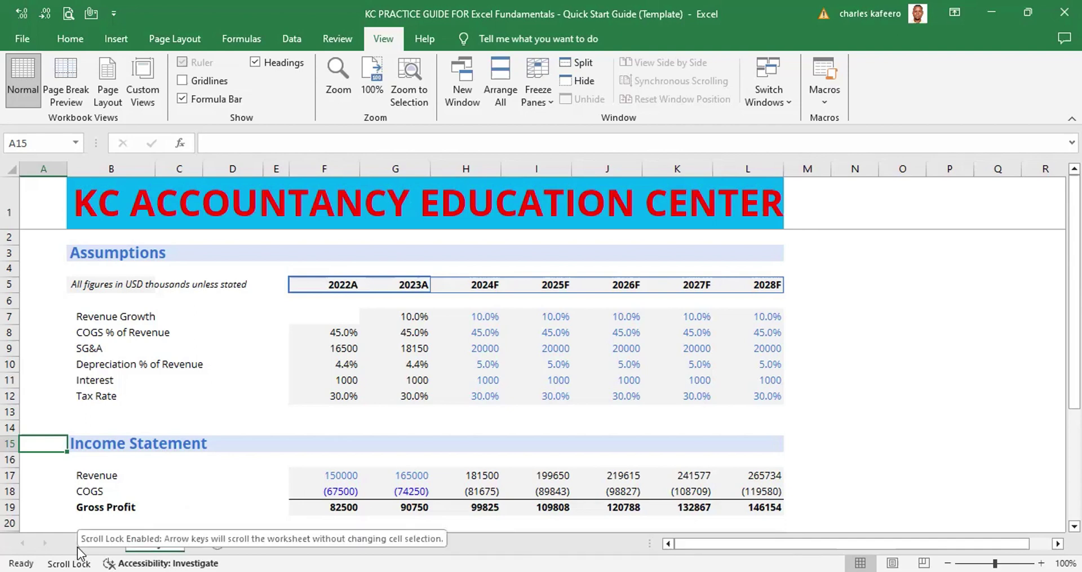
key(Scroll_Lock)
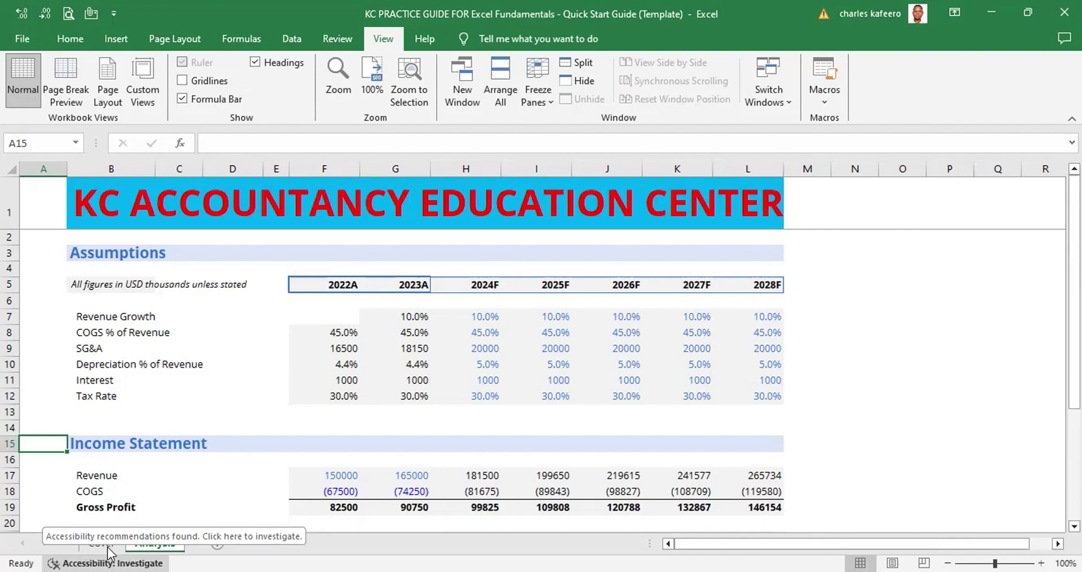
key(Scroll_Lock)
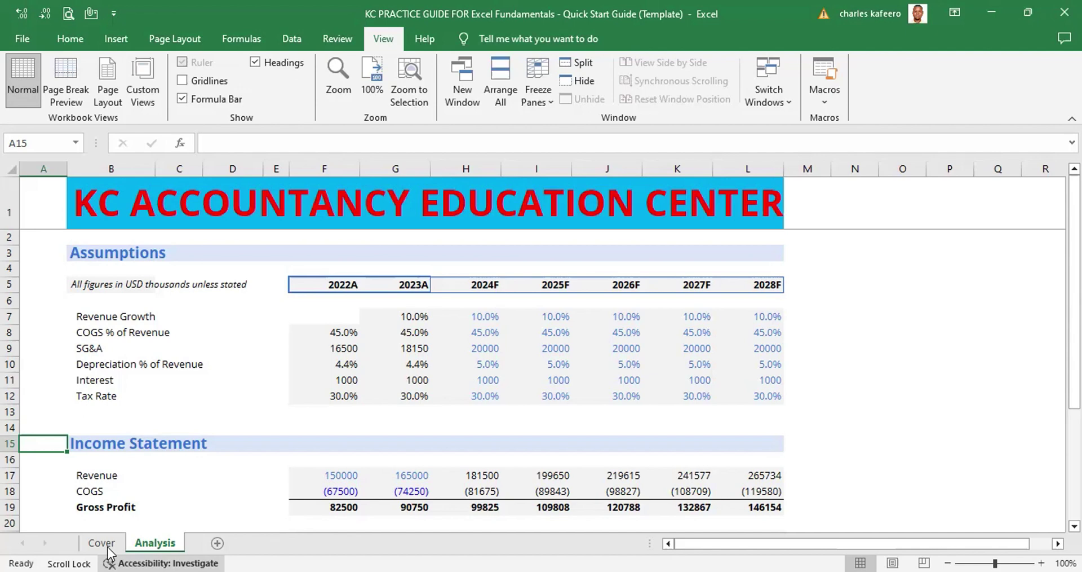
Look through the Assumptions and Income Statement sections in both directions while keeping cell A15 selected.
scroll(109, 553, down, 2)
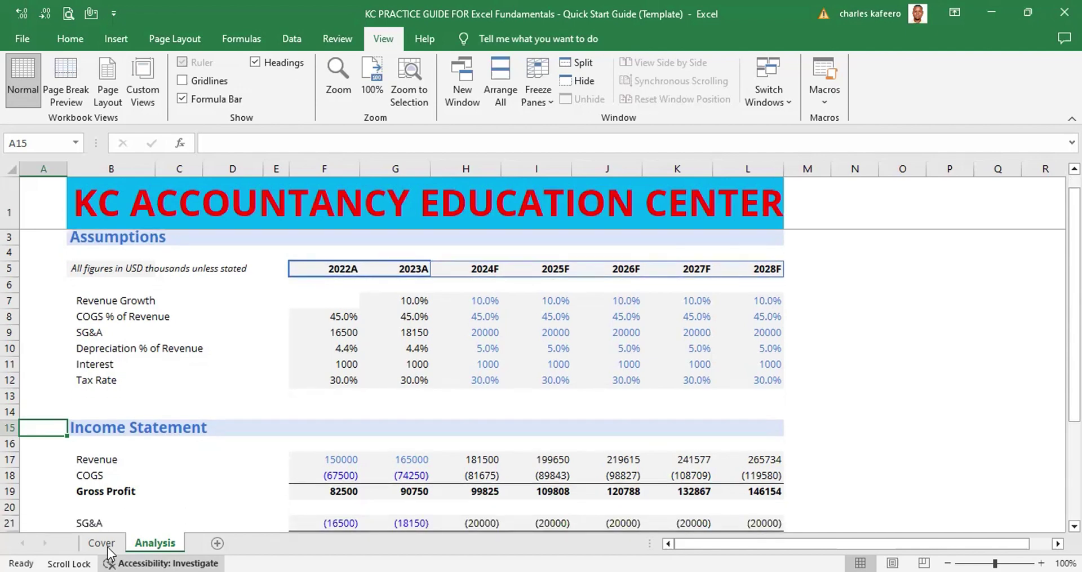
scroll(108, 552, down, 2)
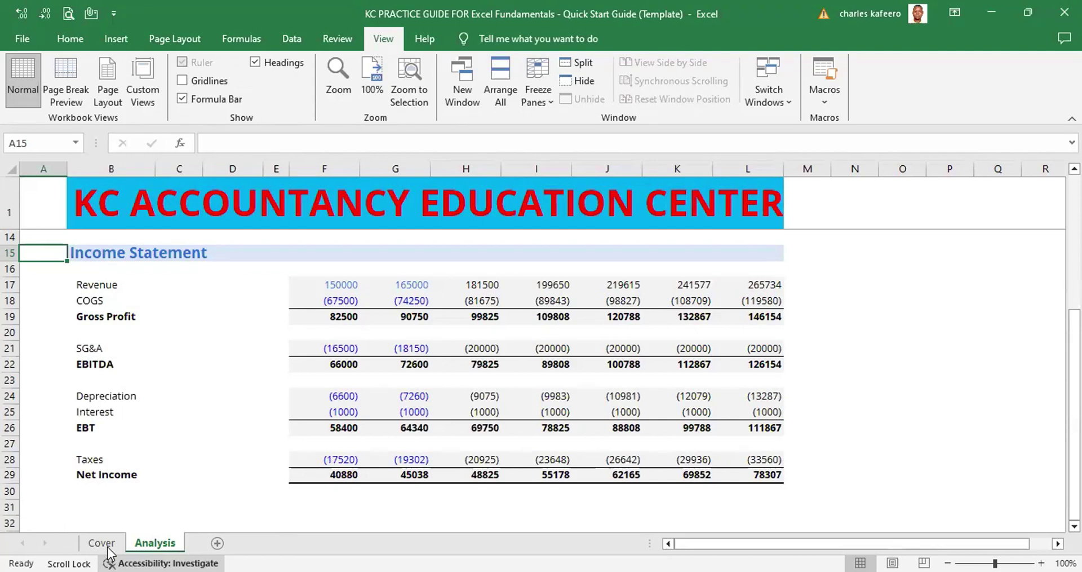
scroll(108, 552, up, 1)
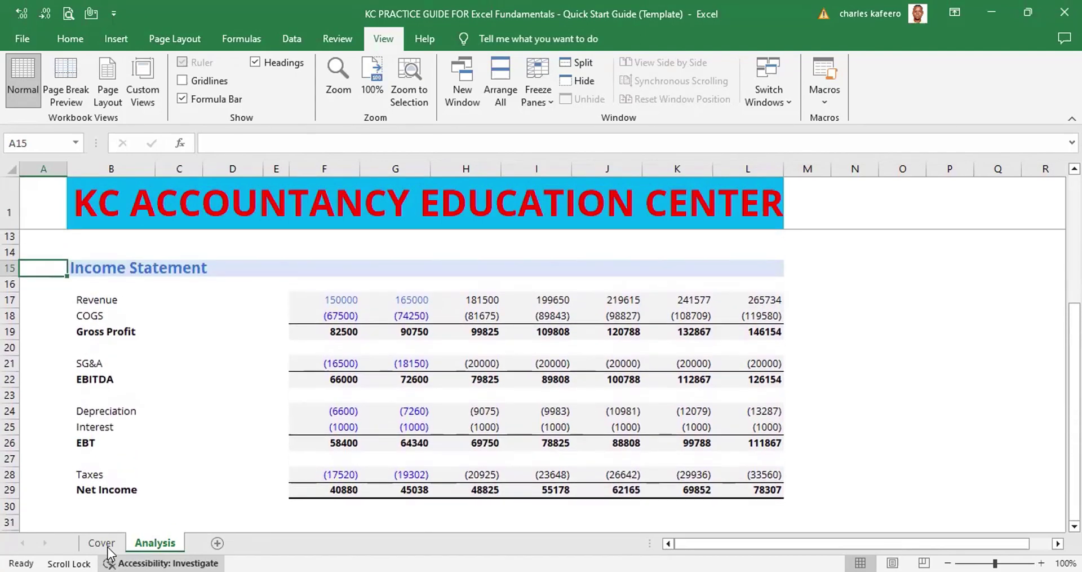
scroll(108, 551, up, 3)
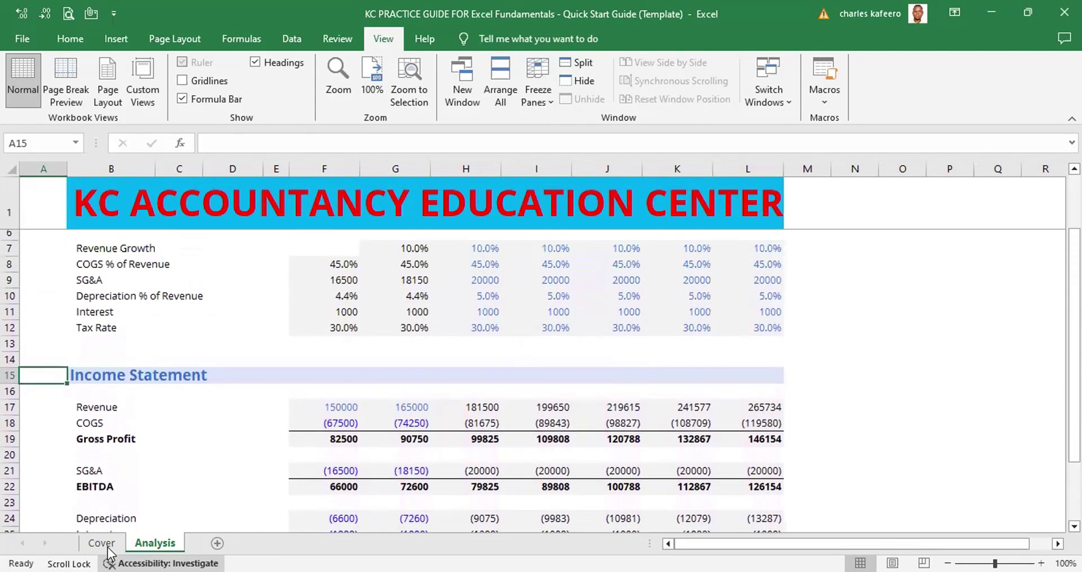
scroll(108, 551, down, 3)
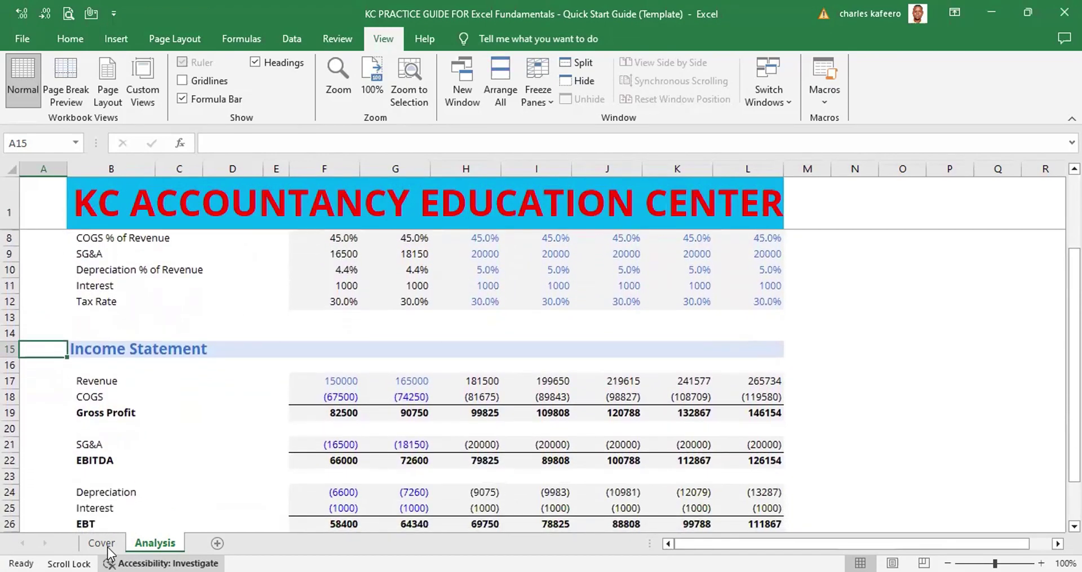
scroll(108, 553, down, 1)
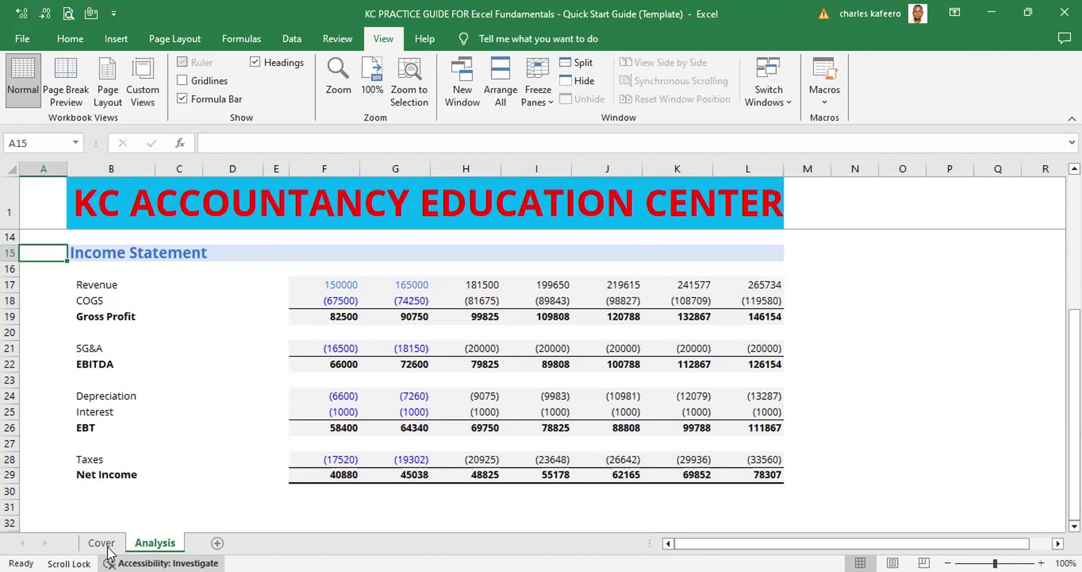
key(Up)
key(Up)
key(Up)
key(Up)
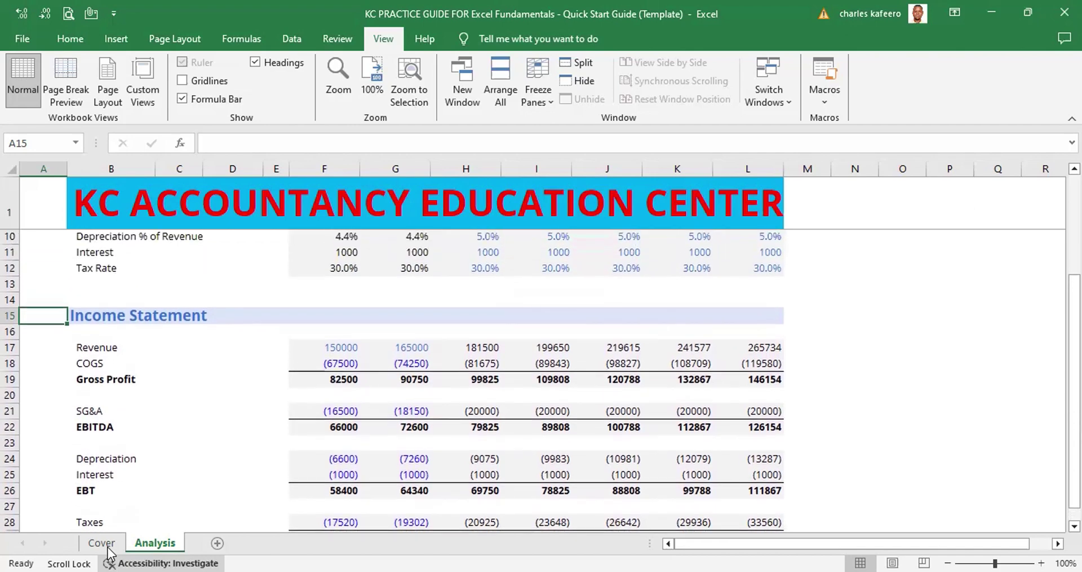
key(Down)
key(Down)
key(Down)
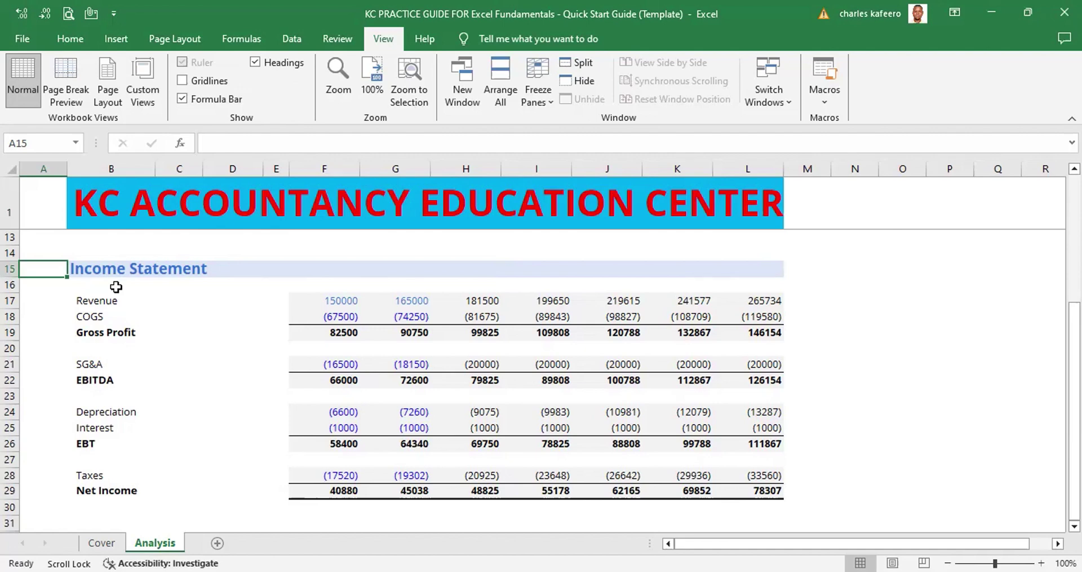
scroll(116, 287, down, 2)
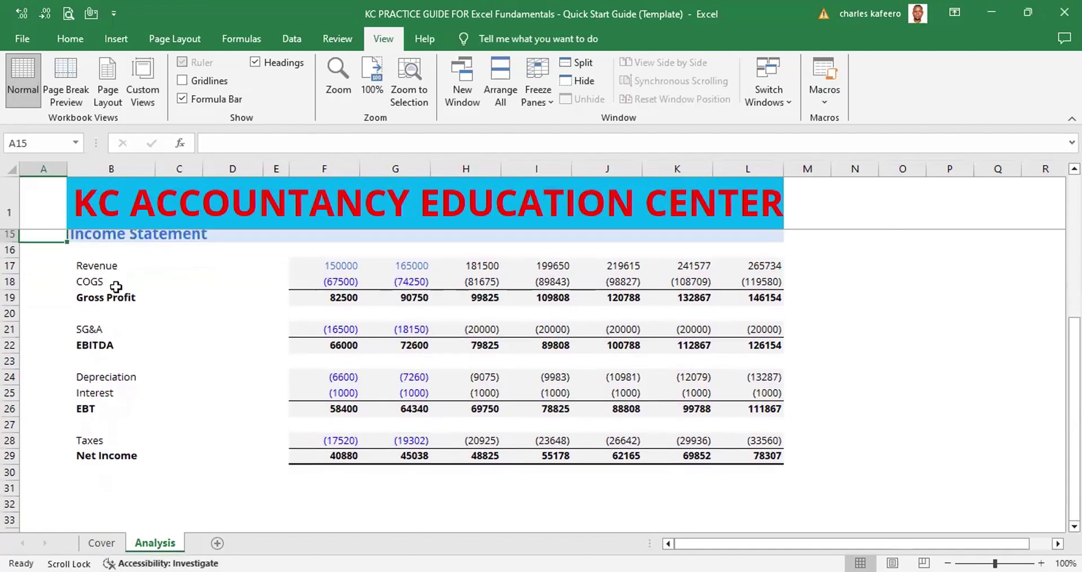
scroll(115, 287, up, 3)
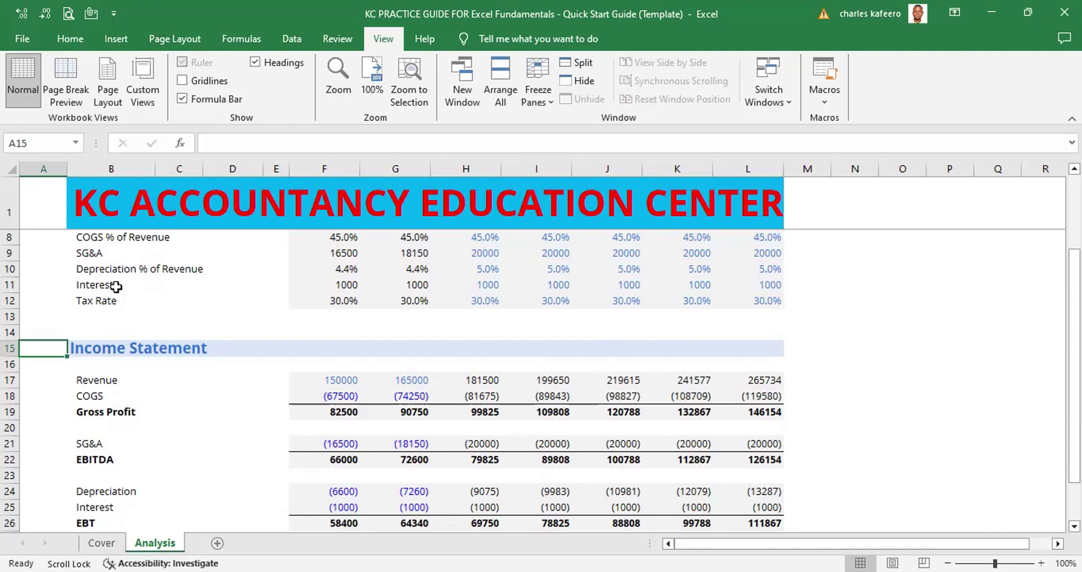
scroll(116, 287, down, 2)
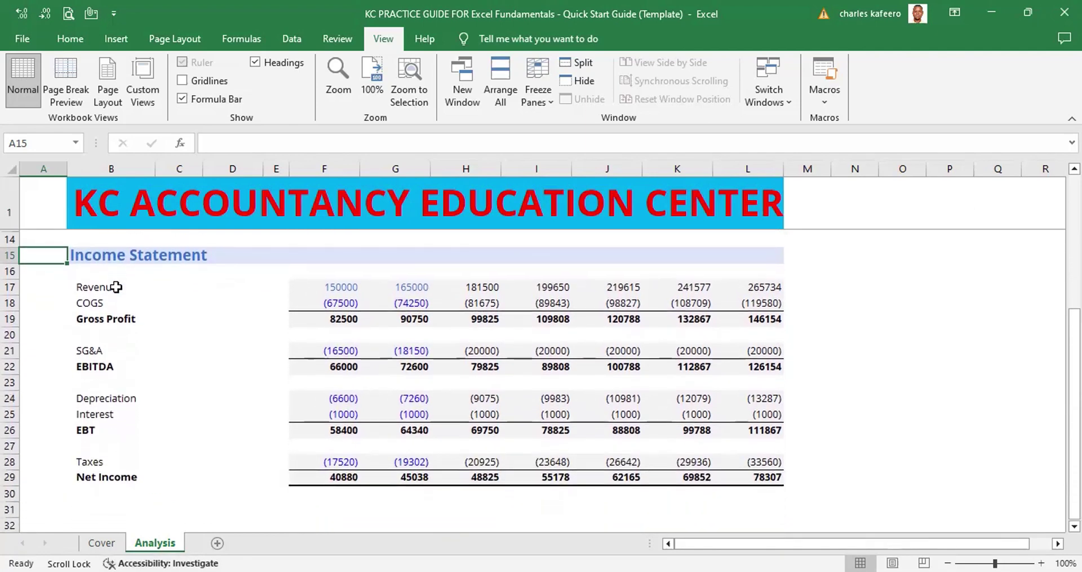
scroll(116, 287, up, 4)
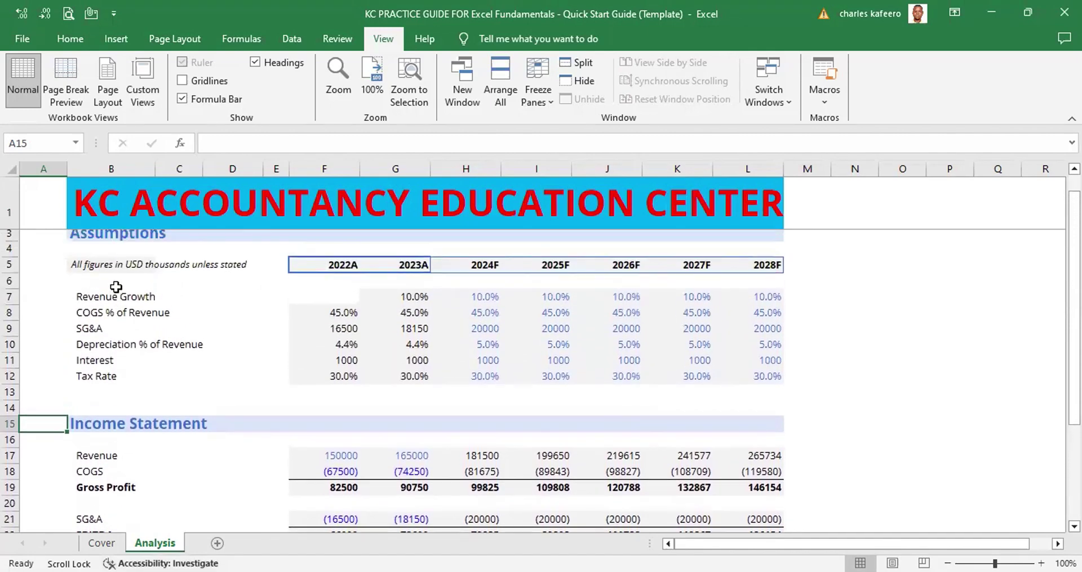
scroll(115, 287, up, 1)
scroll(115, 287, down, 1)
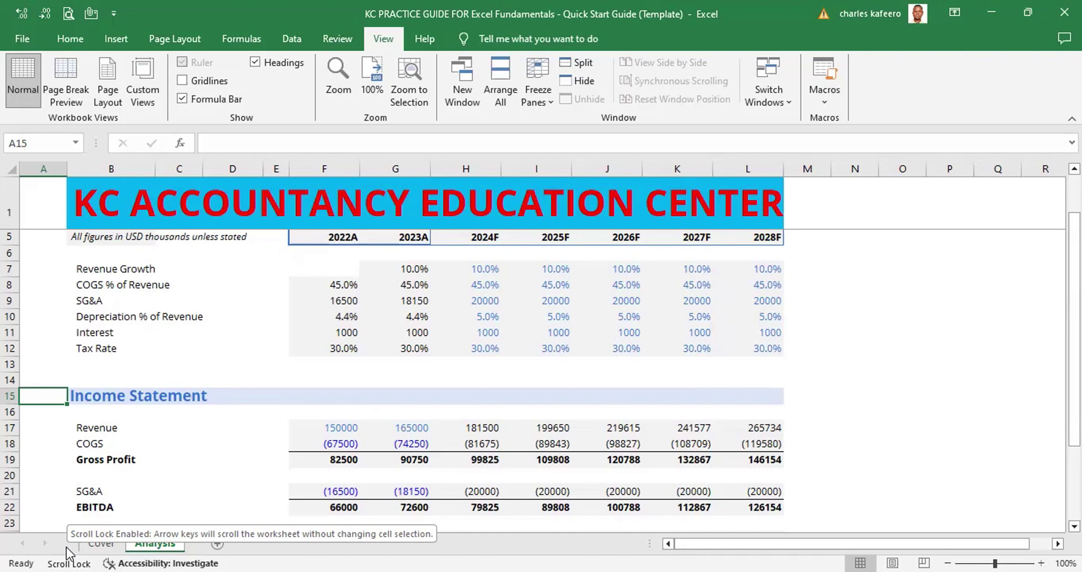
View the worksheet below the Net Income row, down to the empty rows from 30, keeping A15 selected.
key(Down)
key(Down)
key(Down)
key(Down)
key(Down)
key(Down)
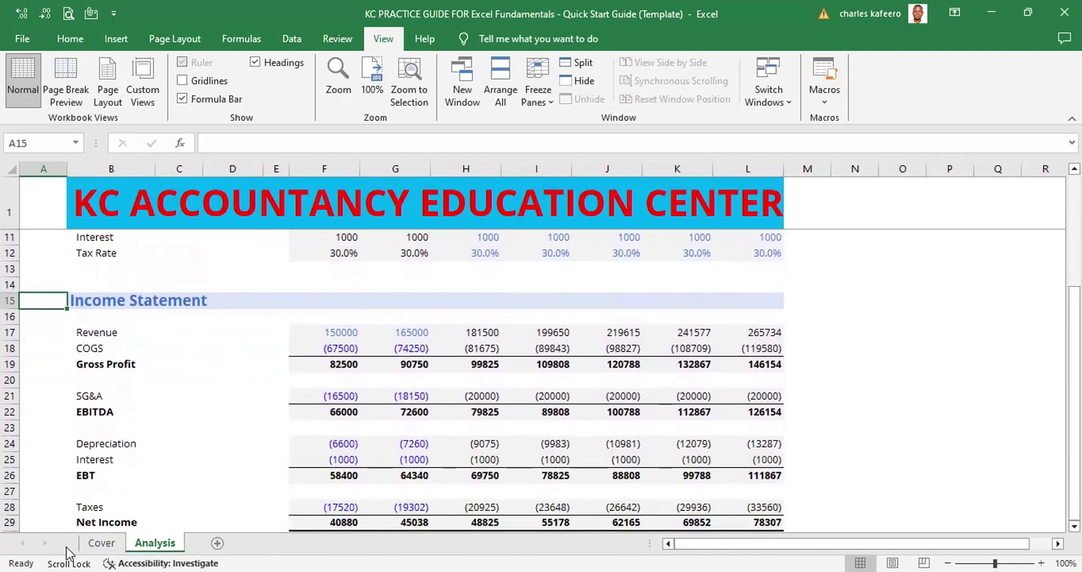
key(Down)
key(Down)
key(Down)
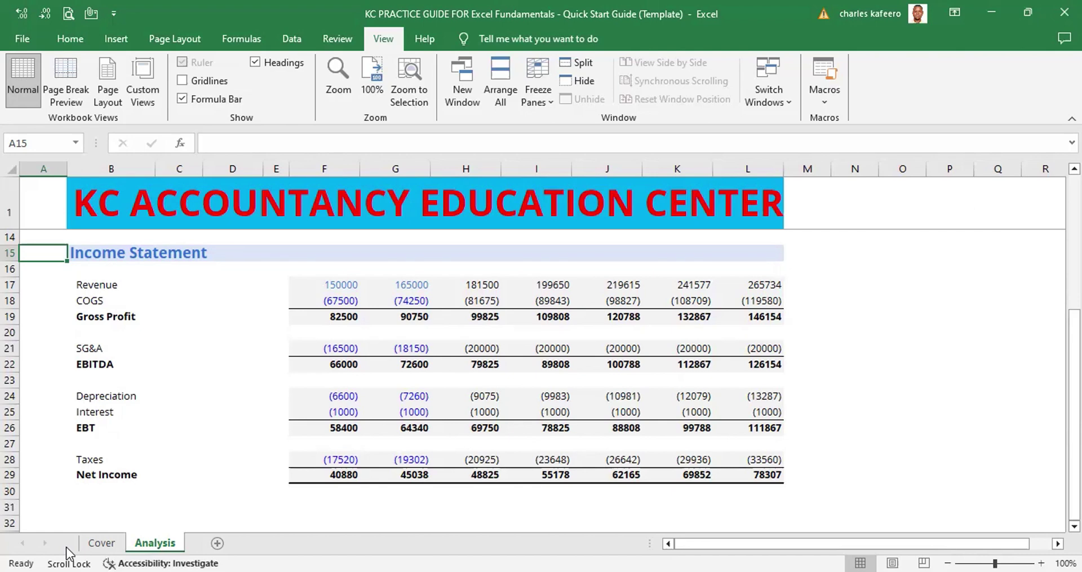
key(Down)
key(Down)
key(Down)
key(Down)
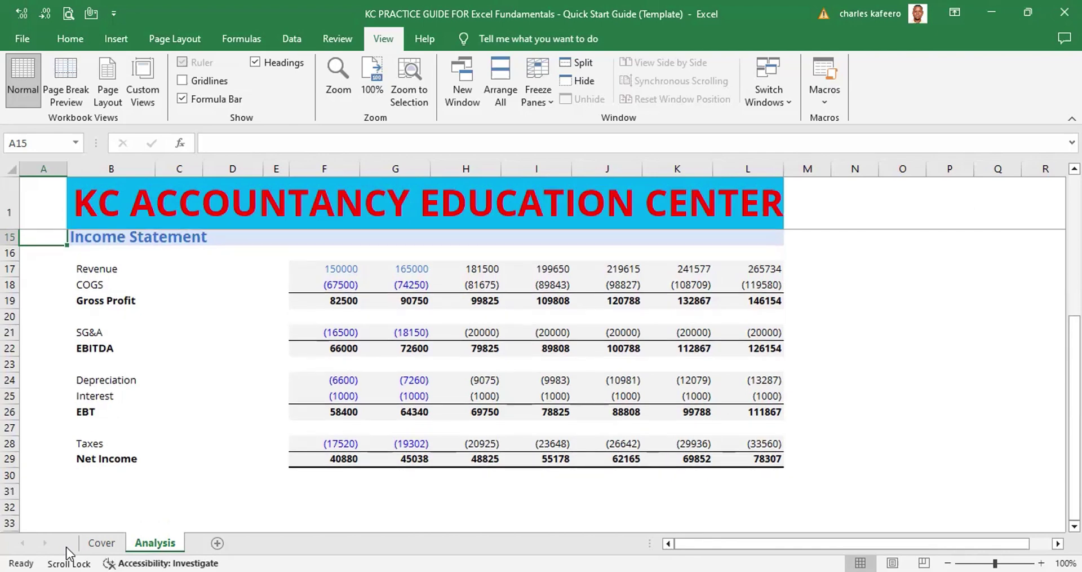
key(Down)
key(Down)
key(Down)
key(Down)
key(Down)
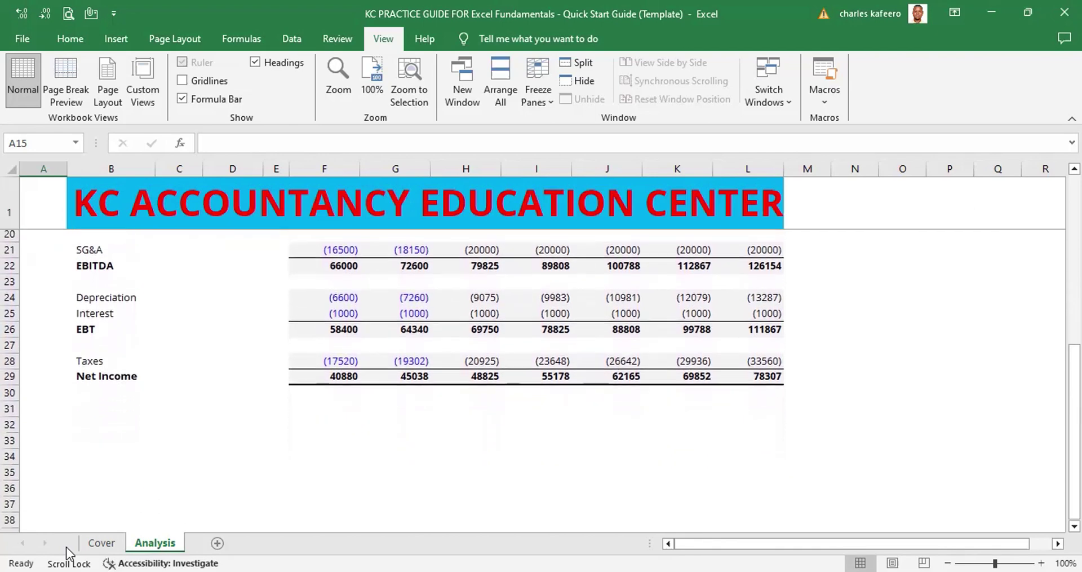
key(Down)
key(Down)
key(Down)
key(Down)
key(Down)
key(Down)
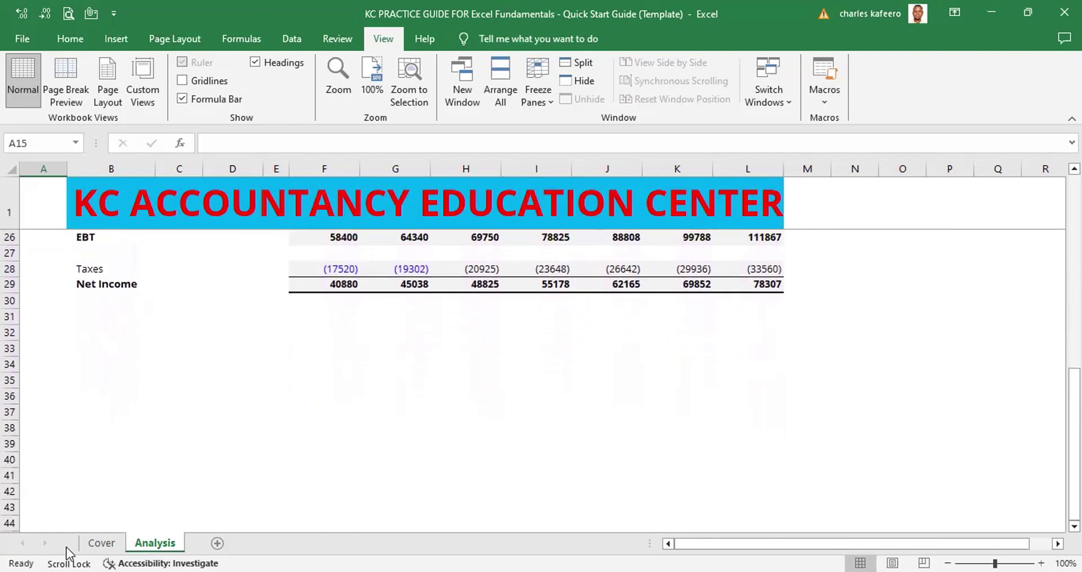
key(Down)
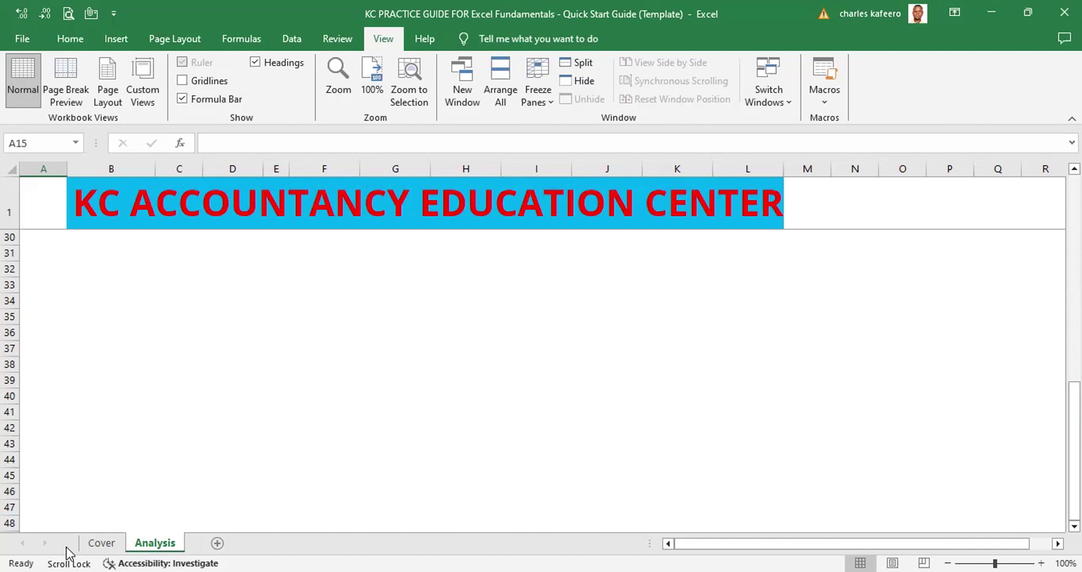
Return the view to the Income Statement so that row 14 is the first row below the frozen header.
key(Up)
key(Up)
key(Up)
key(Up)
key(Up)
key(Up)
key(Up)
key(Up)
key(Up)
key(Up)
key(Up)
key(Up)
key(Up)
key(Up)
key(Up)
key(Up)
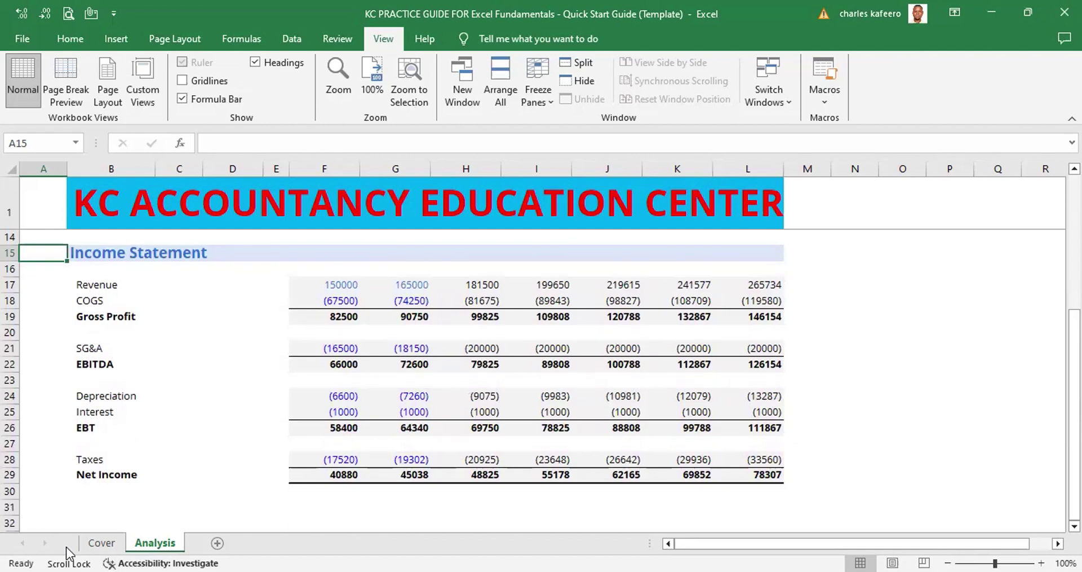
Turn off Scroll Lock and move the active cell down column A to A37.
key(Scroll_Lock)
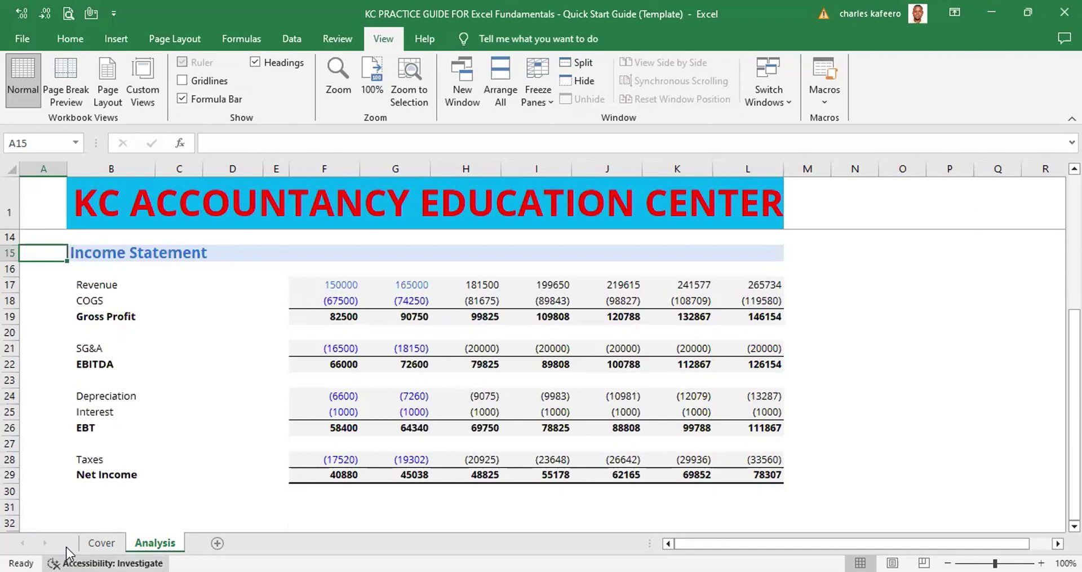
key(Down)
key(Down)
key(Down)
key(Down)
key(Down)
key(Down)
key(Down)
key(Down)
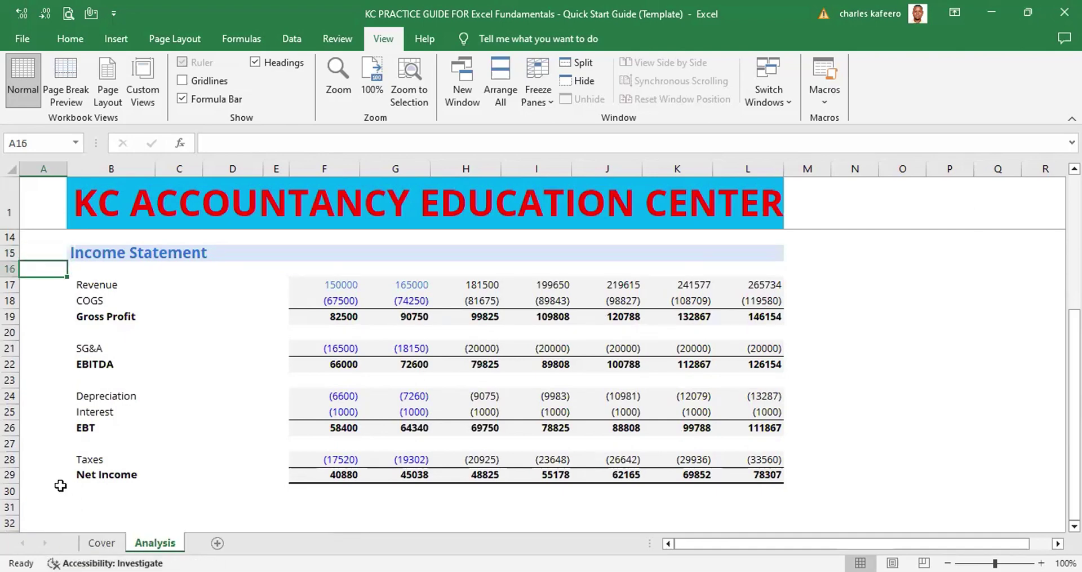
key(Down)
key(Down)
key(Down)
key(Down)
key(Down)
key(Down)
key(Down)
key(Down)
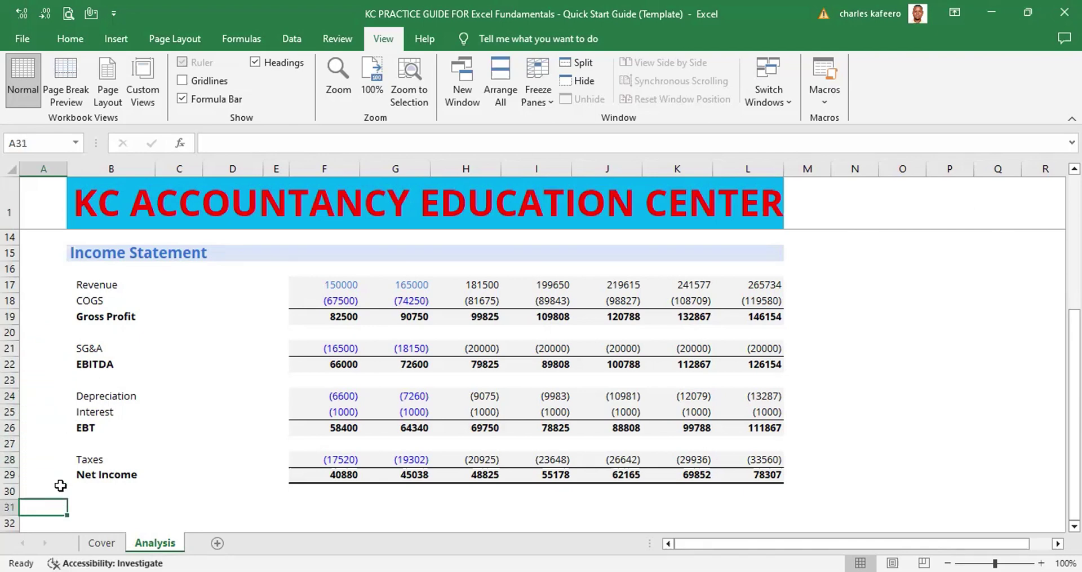
key(Down)
key(Down)
key(Down)
key(Down)
key(Down)
key(Down)
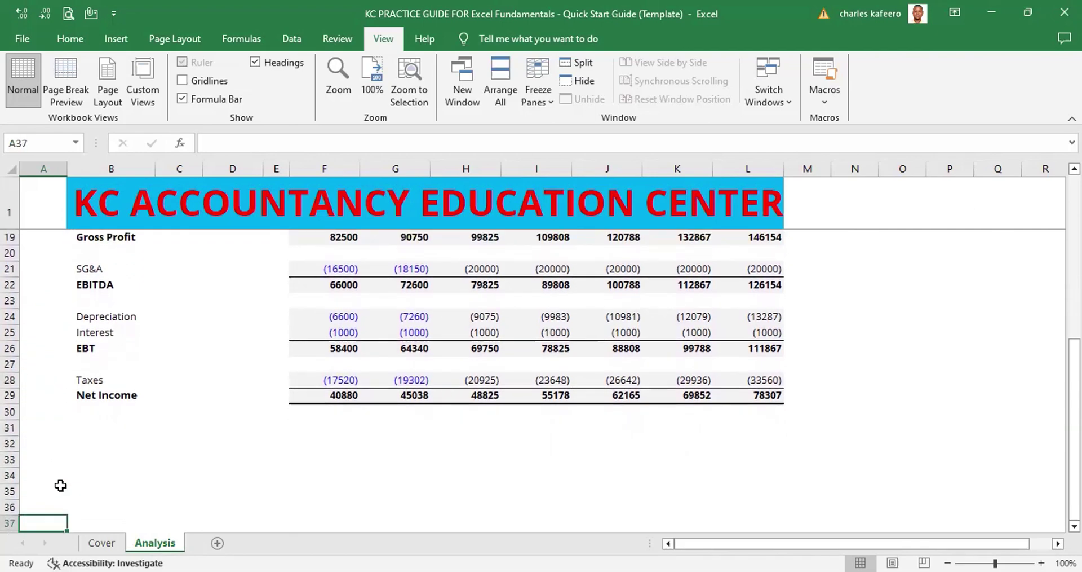
Move the active cell back up column A to A13, above the Income Statement heading.
key(Up)
key(Up)
key(Up)
key(Up)
key(Up)
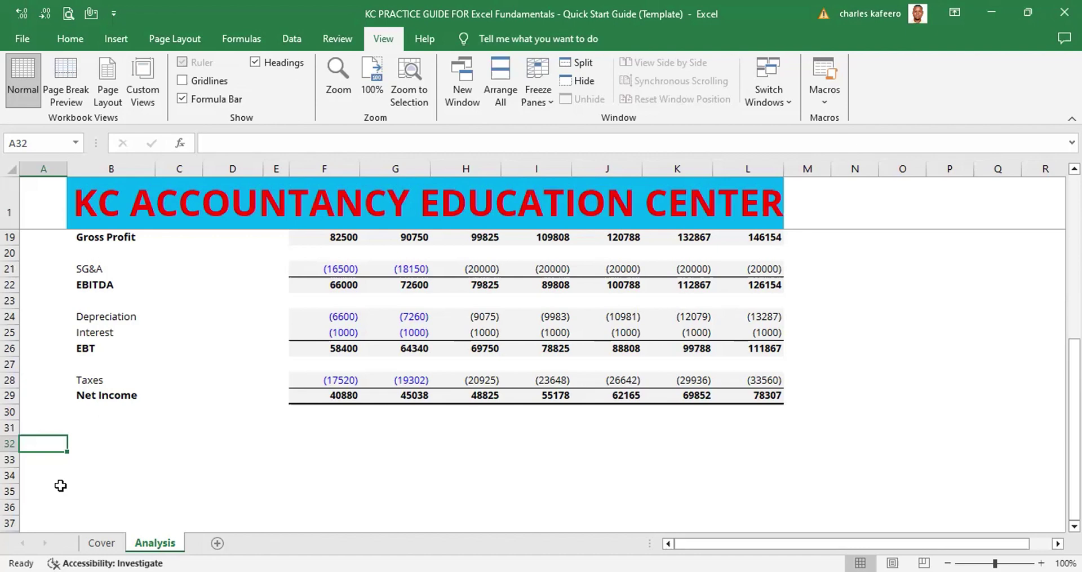
key(Up)
key(Up)
key(Up)
key(Up)
key(Up)
key(Up)
key(Up)
key(Up)
key(Up)
key(Up)
key(Up)
key(Up)
key(Up)
key(Up)
key(Up)
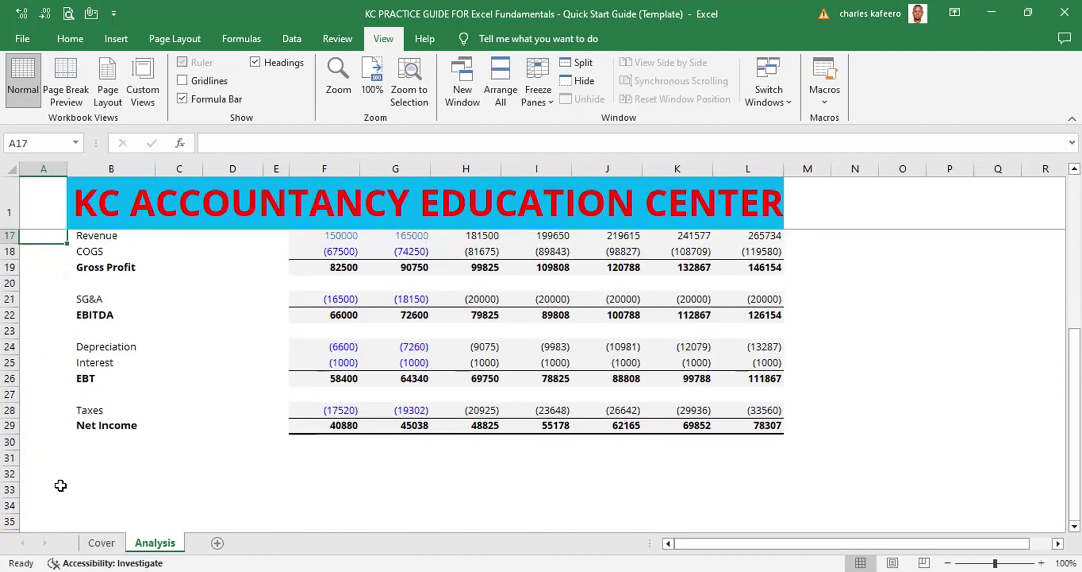
key(Up)
key(Up)
key(Up)
key(Up)
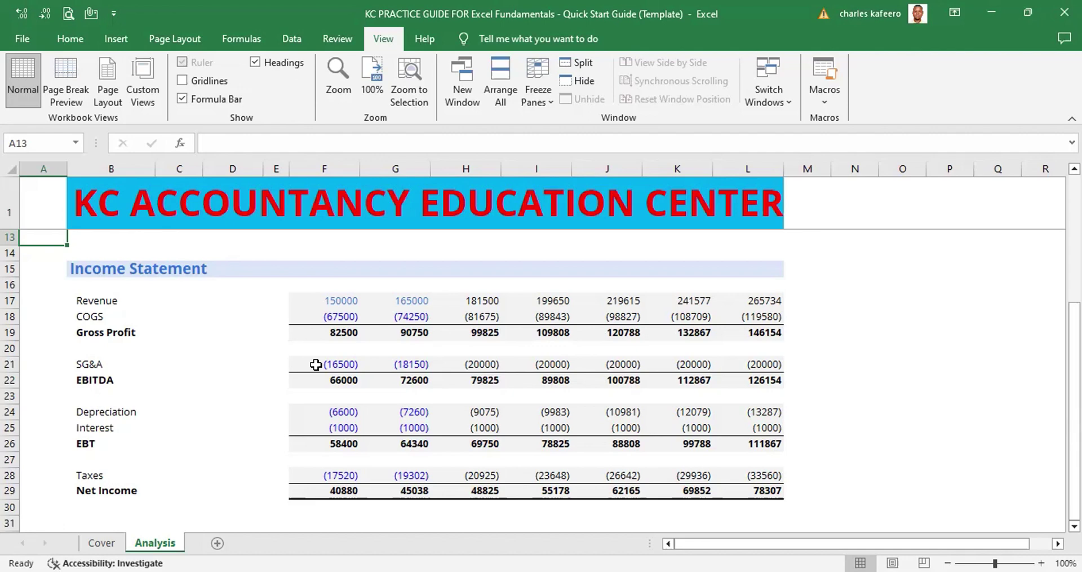
Move the active cell down column A past the Income Statement to A32.
key(Down)
key(Down)
key(Down)
key(Down)
key(Down)
key(Down)
key(Down)
key(Down)
key(Down)
key(Down)
key(Down)
key(Down)
key(Down)
key(Down)
key(Down)
key(Down)
key(Down)
key(Down)
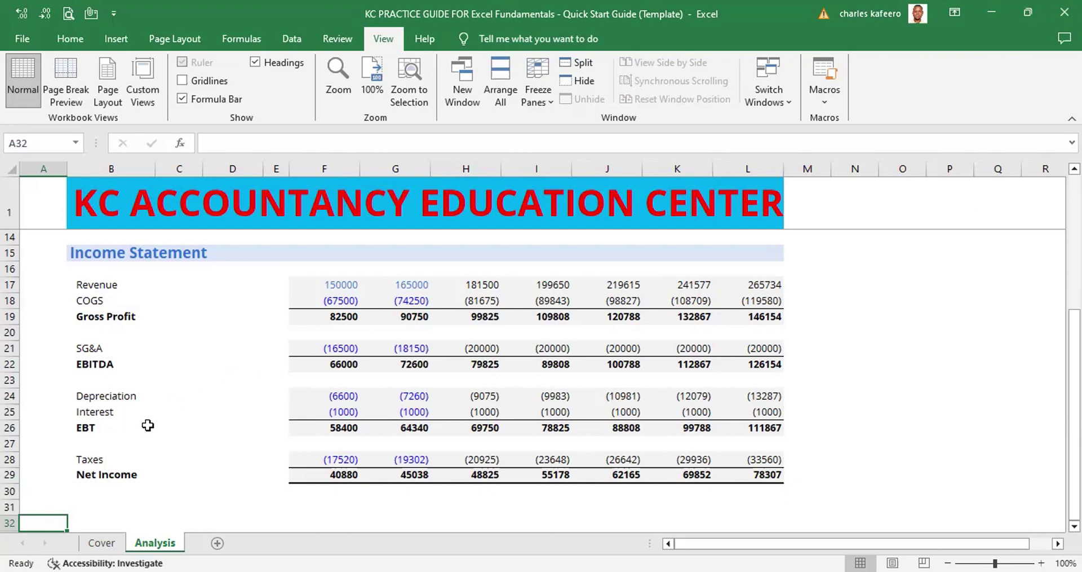
Select the Income Statement heading row from B15 across to L15.
click(10, 523)
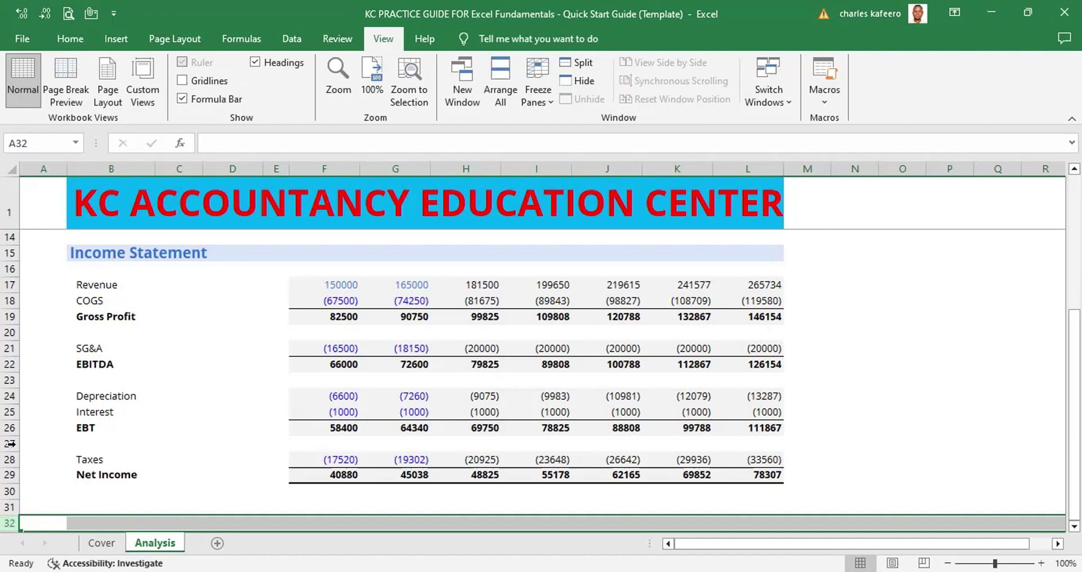
click(78, 248)
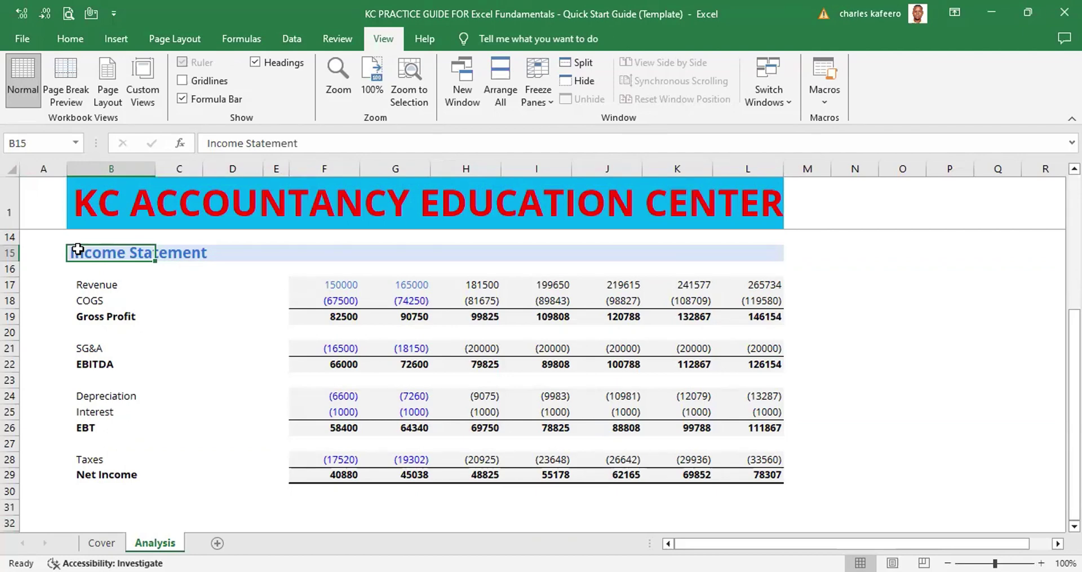
key(shift+Right)
key(shift+Right)
key(shift+Right)
key(shift+Right)
key(shift+Right)
key(shift+Right)
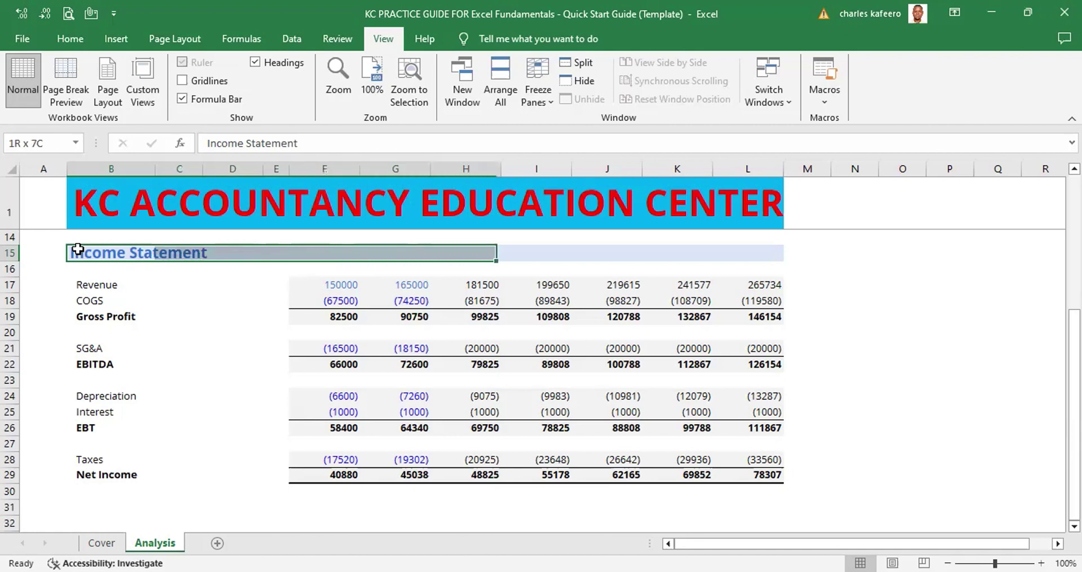
key(shift+Right)
key(shift+Right)
key(shift+Right)
key(shift+Right)
key(shift+Right)
key(shift+Left)
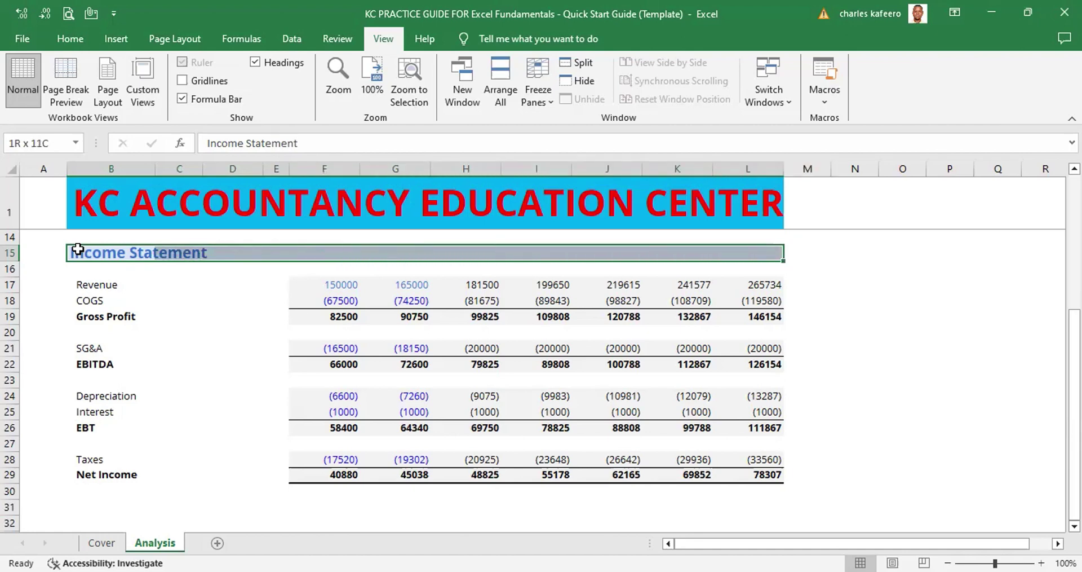
Extend the selection from the heading down to the Net Income row, covering B15:L29, and copy it.
key(shift+Down)
key(shift+Down)
key(shift+Down)
key(shift+Down)
key(shift+Down)
key(shift+Down)
key(shift+Down)
key(shift+Down)
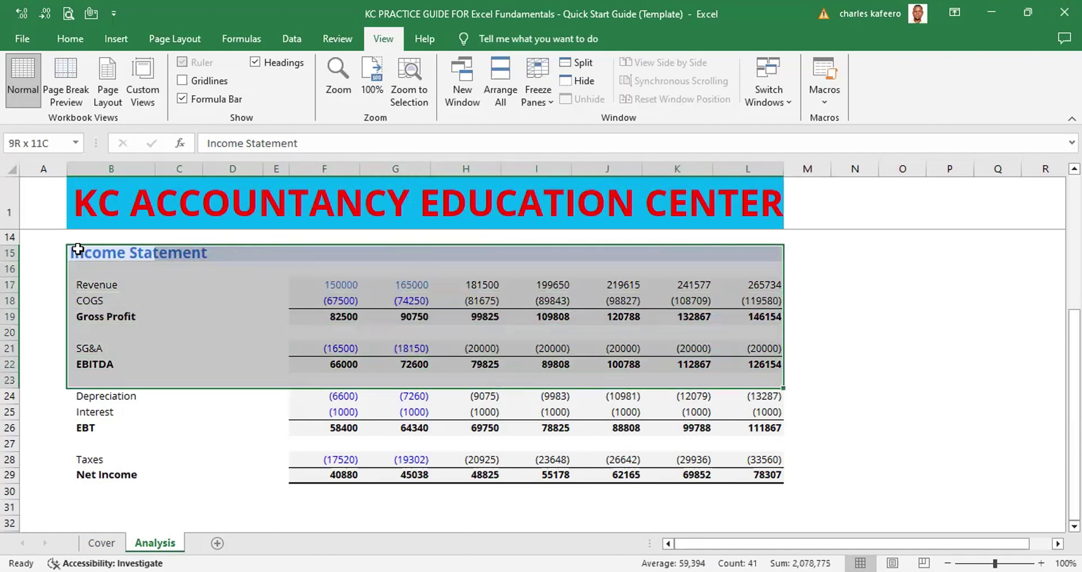
key(shift+Down)
key(shift+Down)
key(shift+Down)
key(shift+Down)
key(shift+Down)
key(shift+Down)
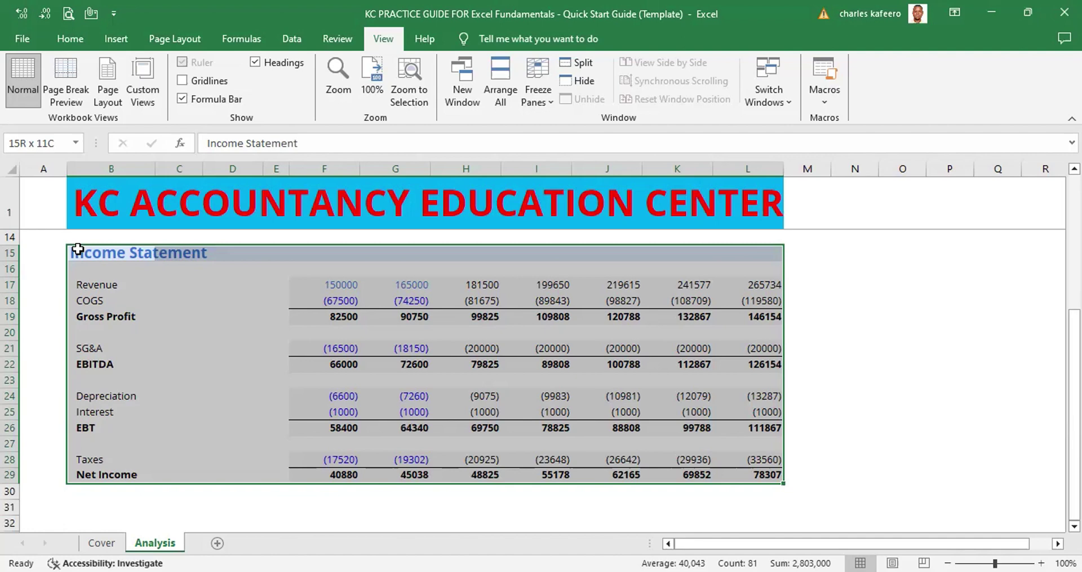
key(ctrl+c)
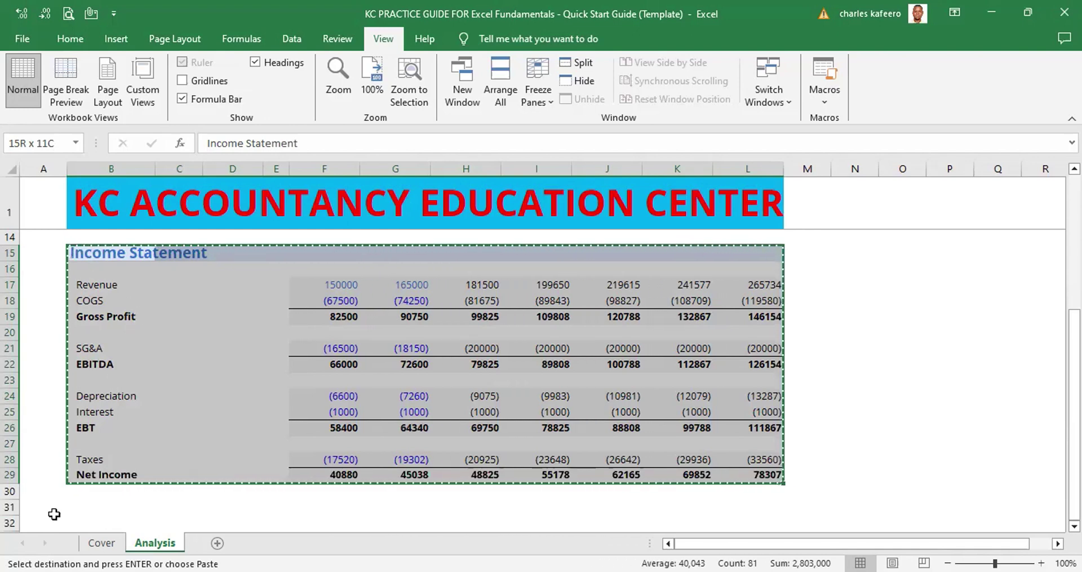
Paste the copied Income Statement block below the original, starting at B32.
click(89, 524)
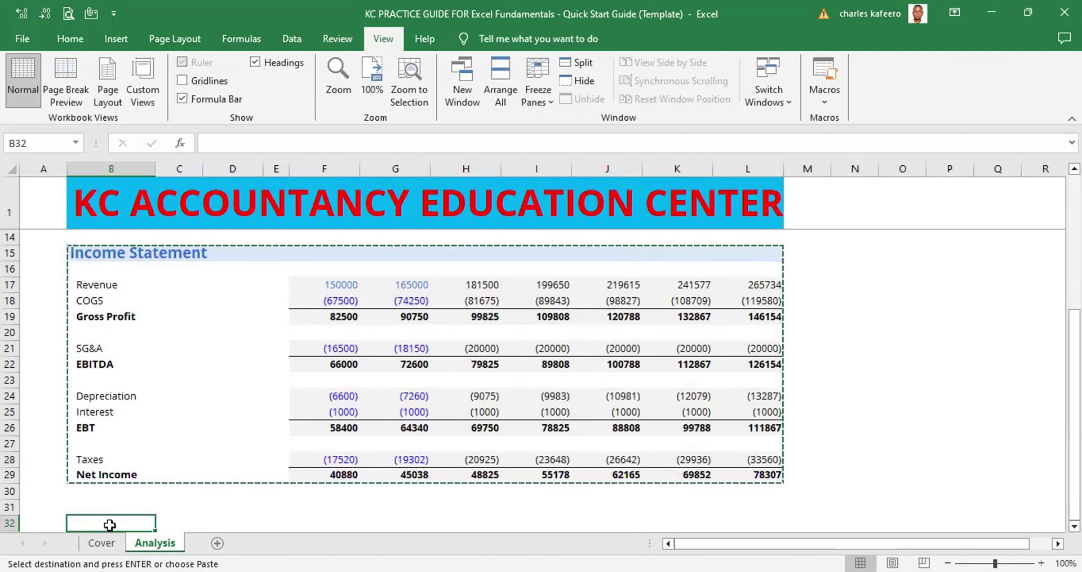
key(ctrl+v)
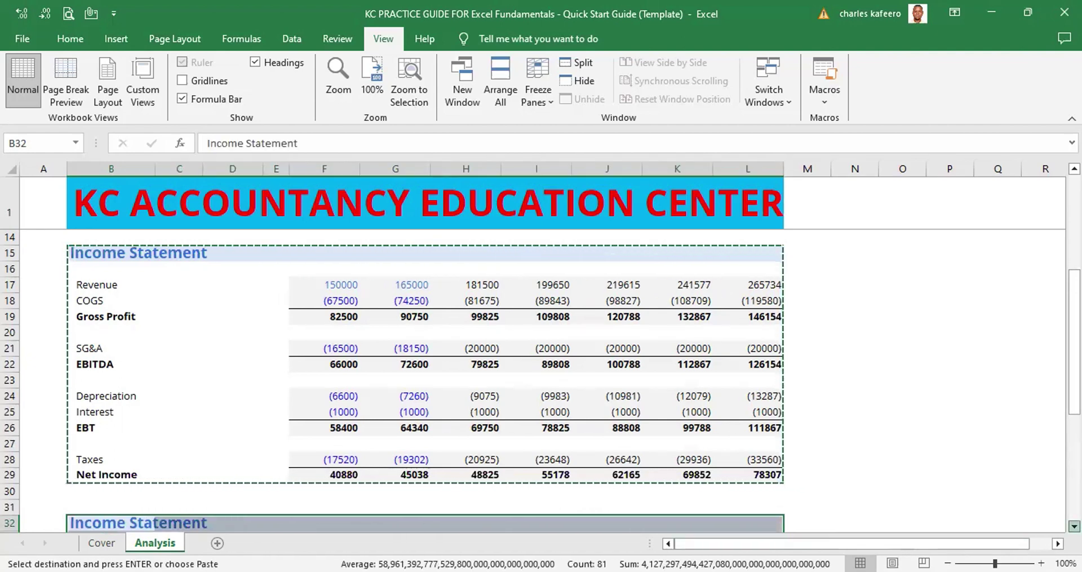
scroll(541, 381, down, 1)
scroll(541, 380, down, 5)
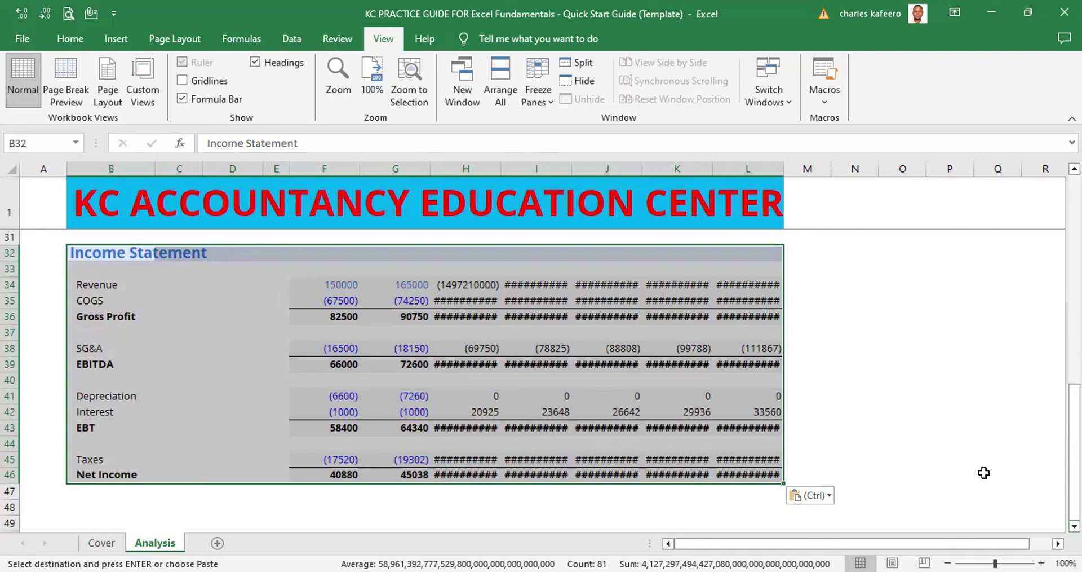
Remove the pasted Income Statement block from B32:L46.
key(ctrl)
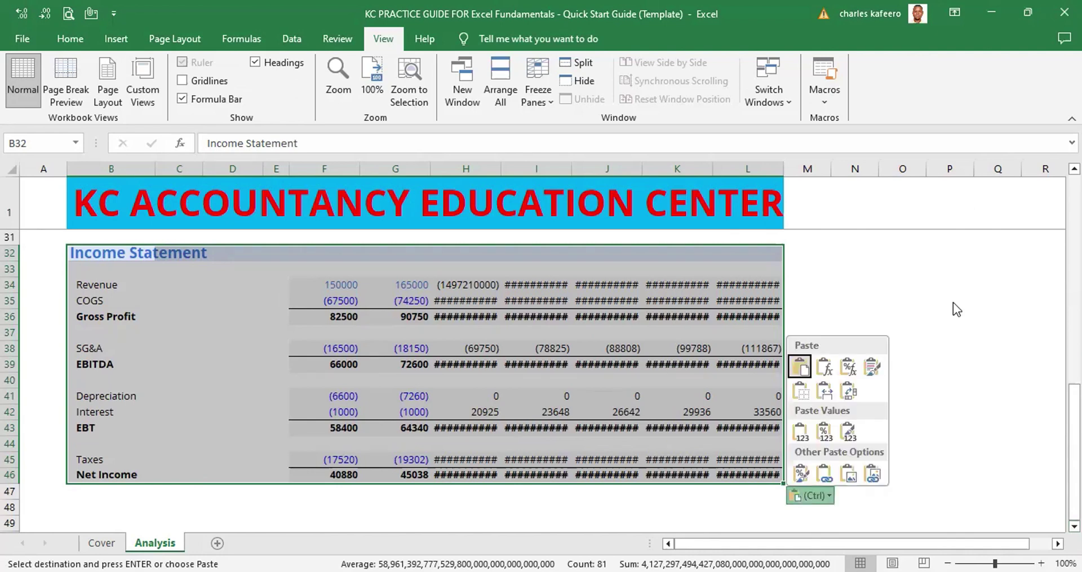
key(Delete)
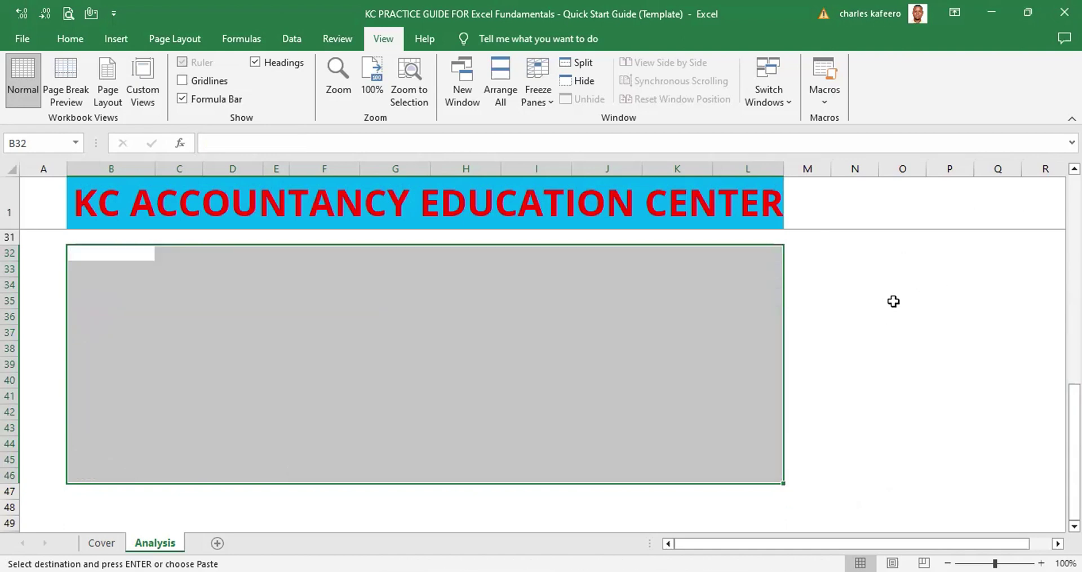
click(908, 312)
scroll(542, 372, up, 3)
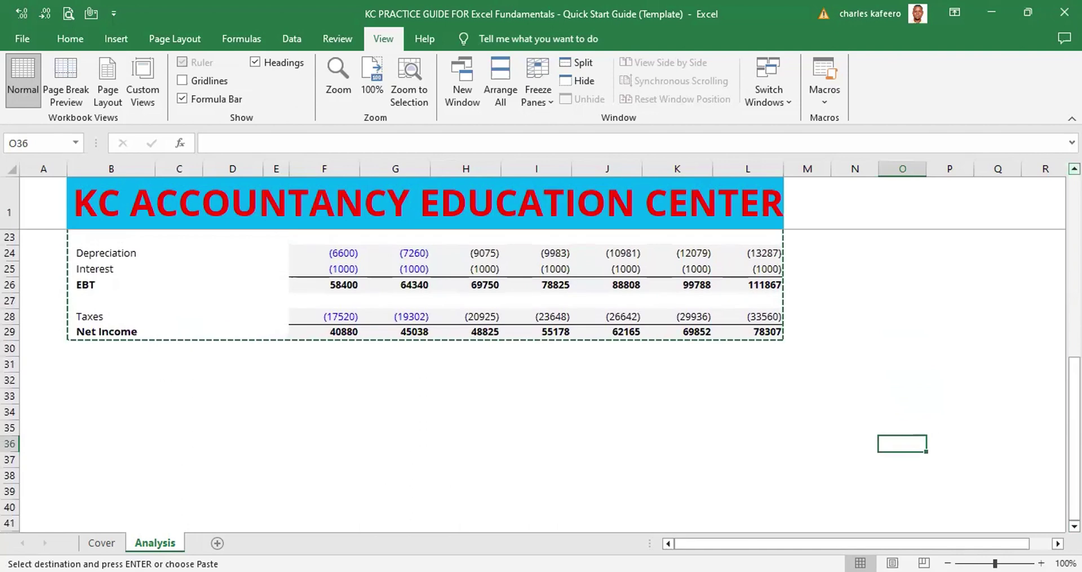
Copy only the Income Statement heading row, B15:L15.
scroll(541, 372, up, 1)
scroll(483, 387, up, 4)
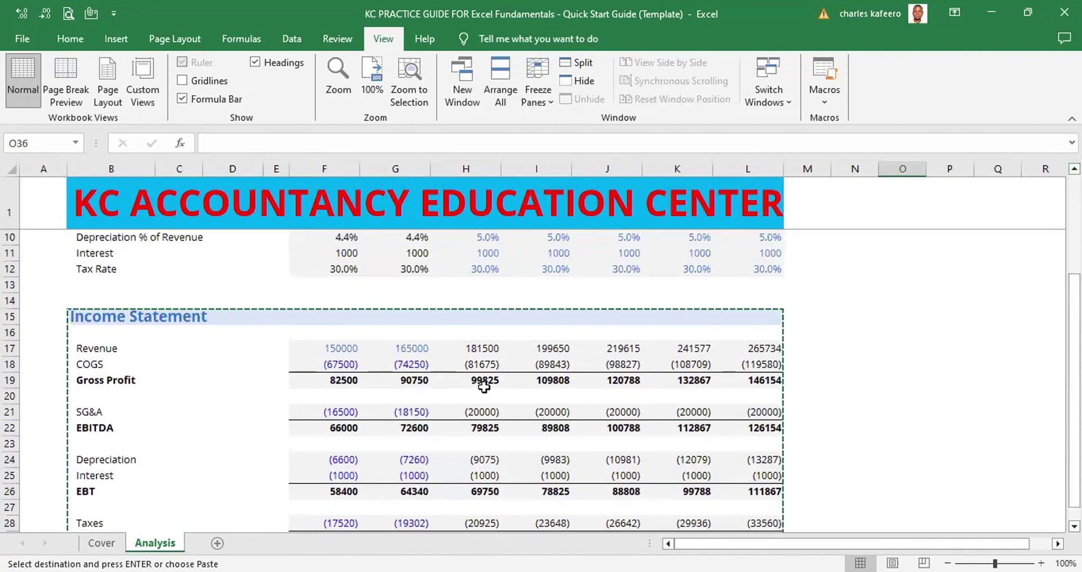
click(274, 332)
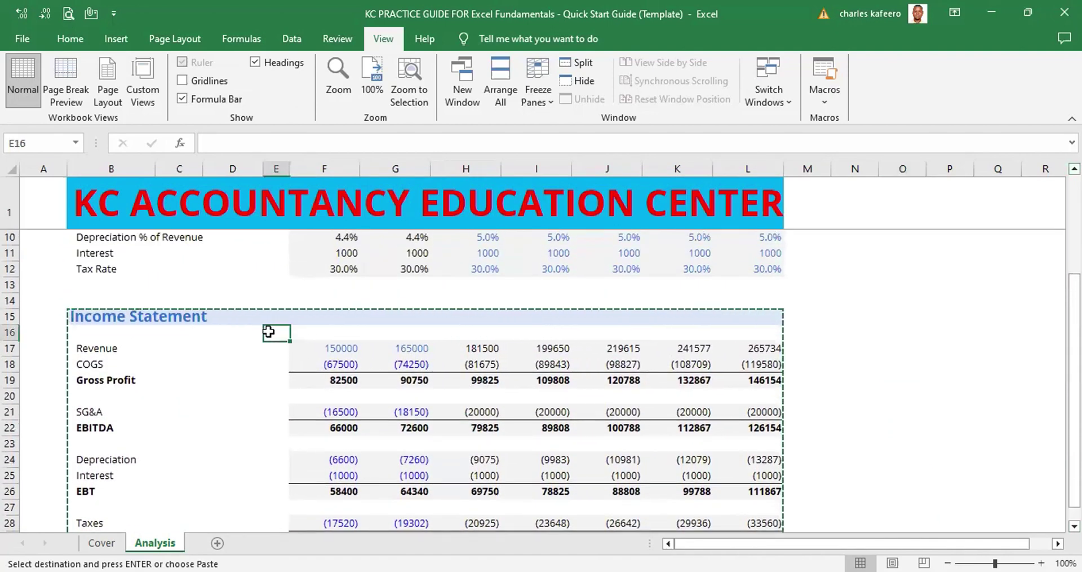
click(76, 318)
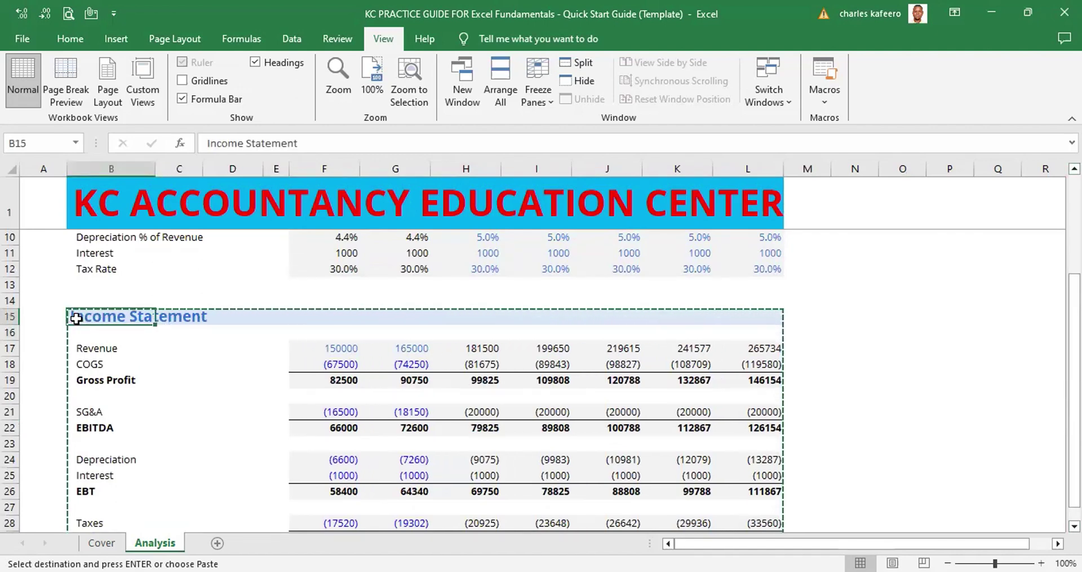
key(shift+Right)
key(shift+Right)
key(shift+Right)
key(shift+Right)
key(shift+Right)
key(shift+Right)
key(shift+Right)
key(shift+Right)
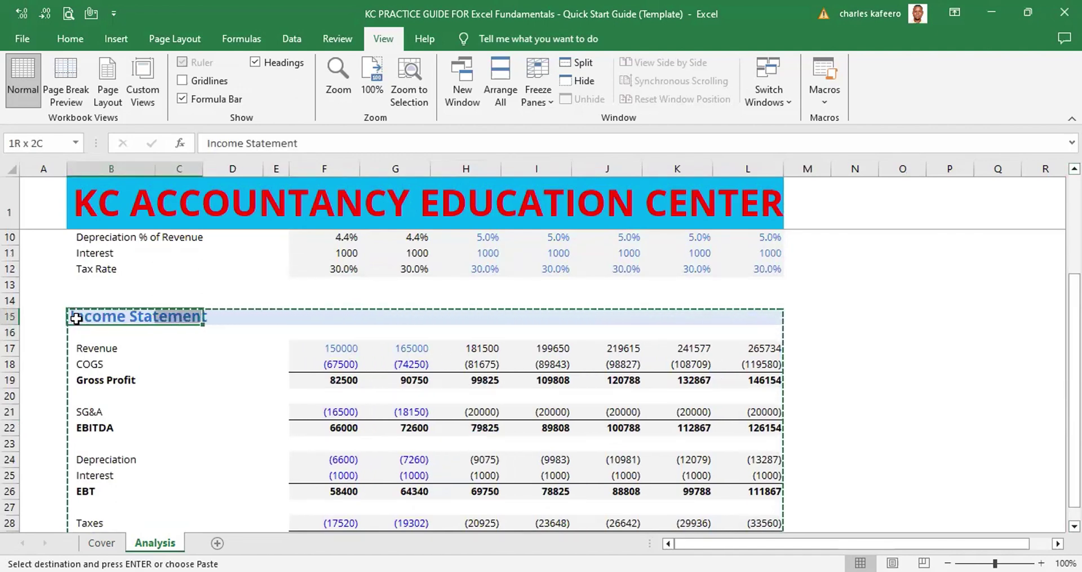
key(shift+Right)
key(shift+Right)
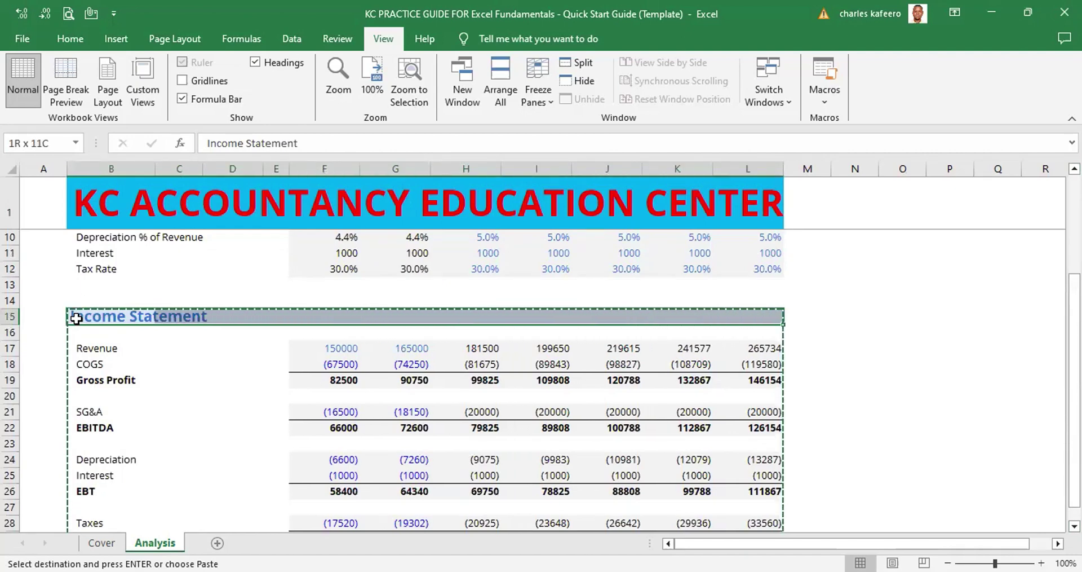
key(ctrl+c)
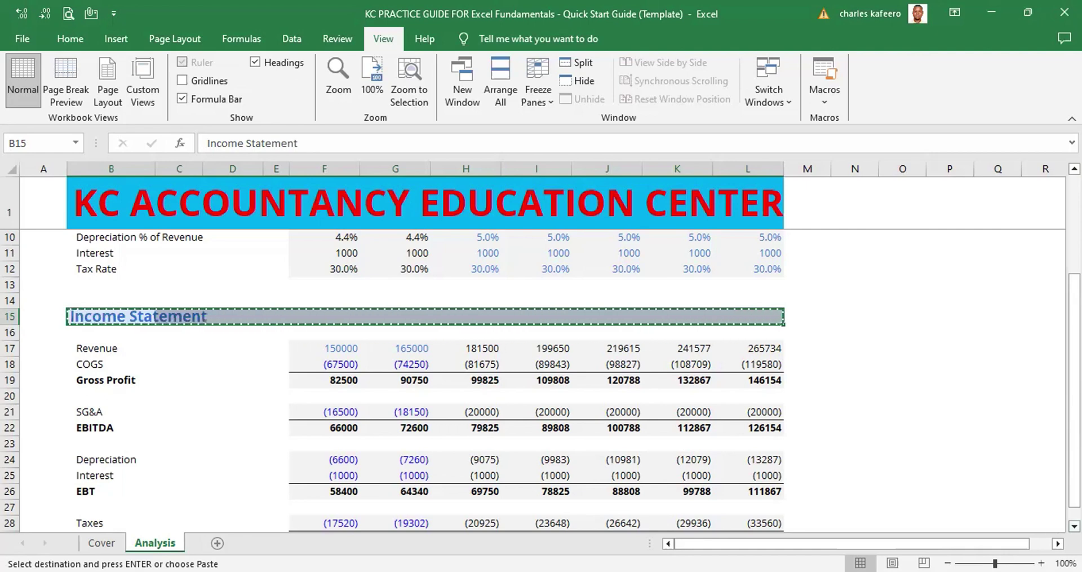
Paste the copied heading row below the Net Income row, starting at B32.
scroll(541, 382, down, 4)
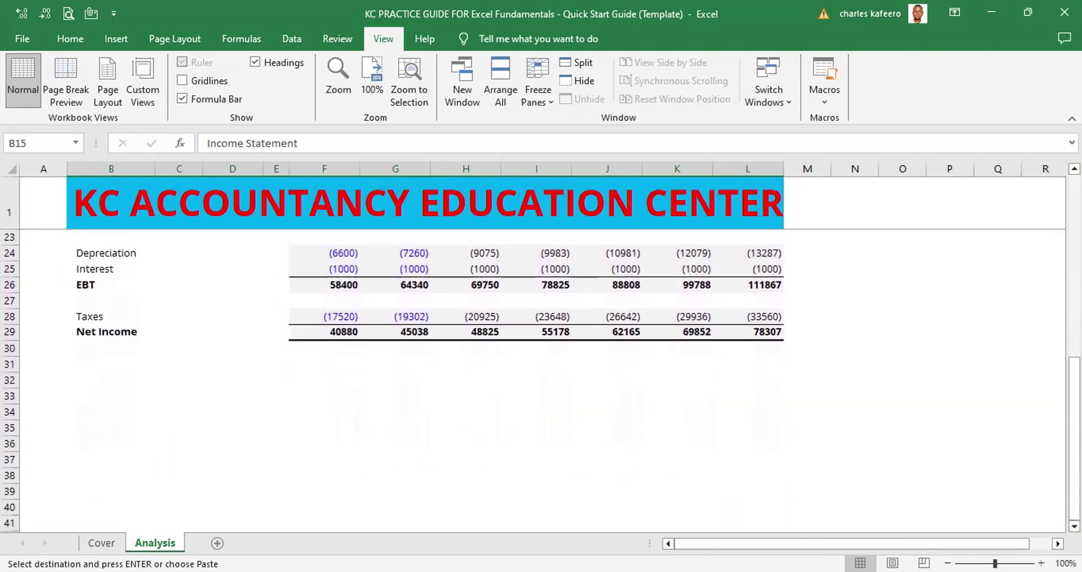
click(95, 383)
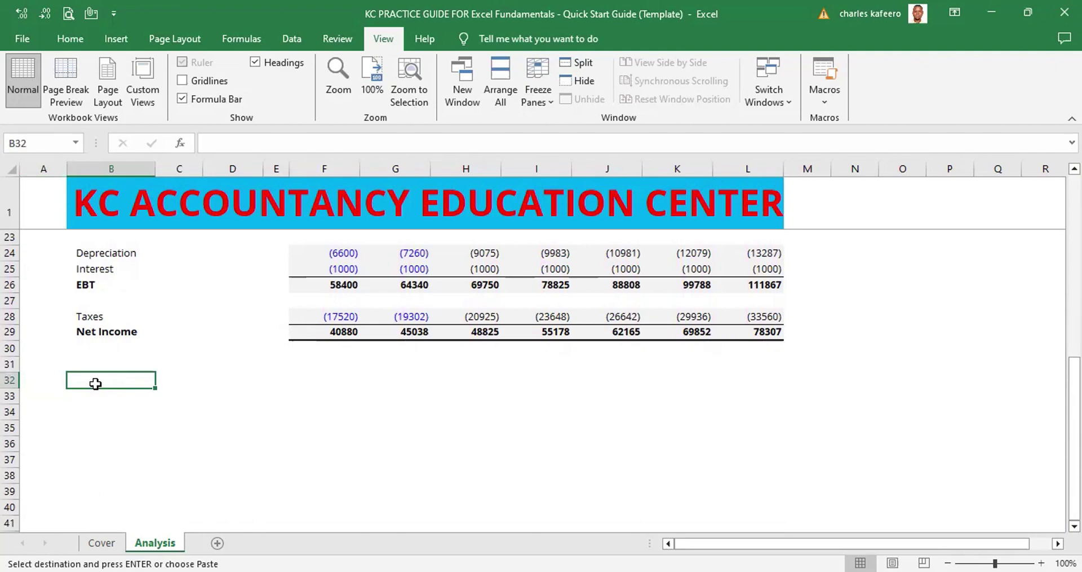
key(ctrl+v)
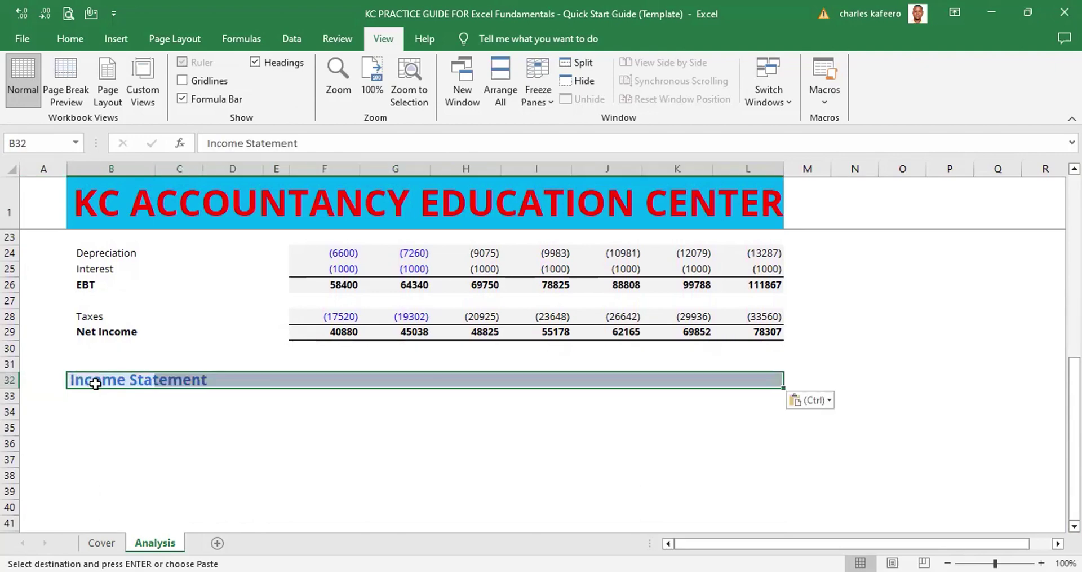
key(Down)
key(Down)
key(Down)
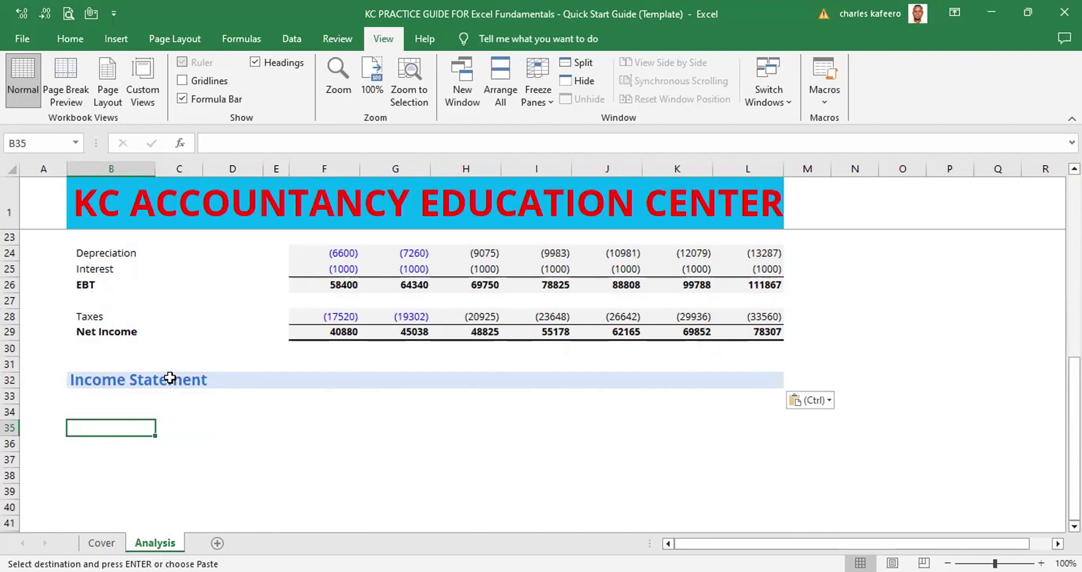
Copy the EBITDA label from B22 and paste it over the heading text in B32 using Paste Special with Values.
click(87, 381)
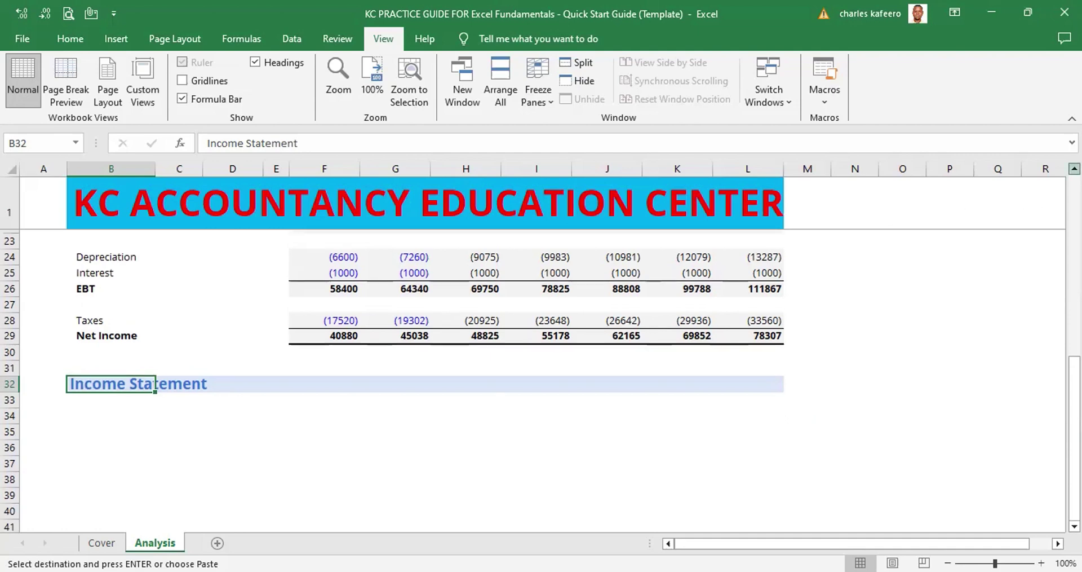
scroll(667, 322, up, 2)
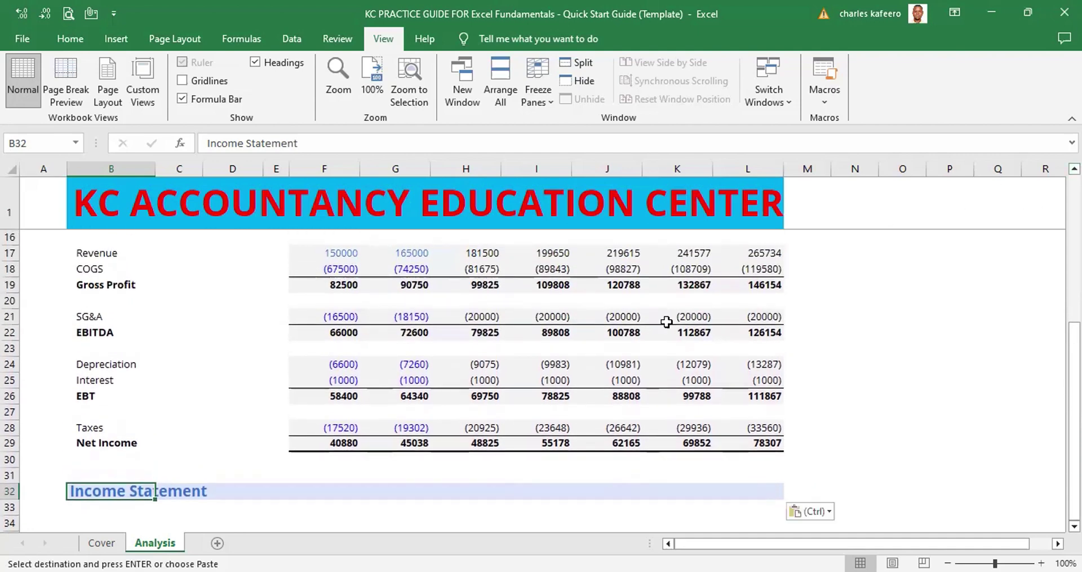
click(101, 333)
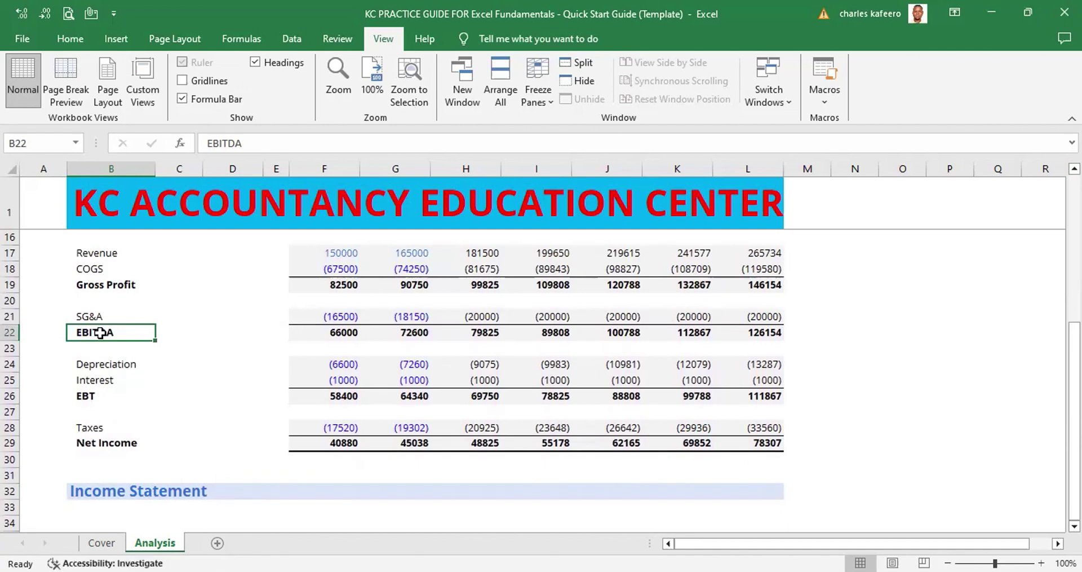
key(ctrl+c)
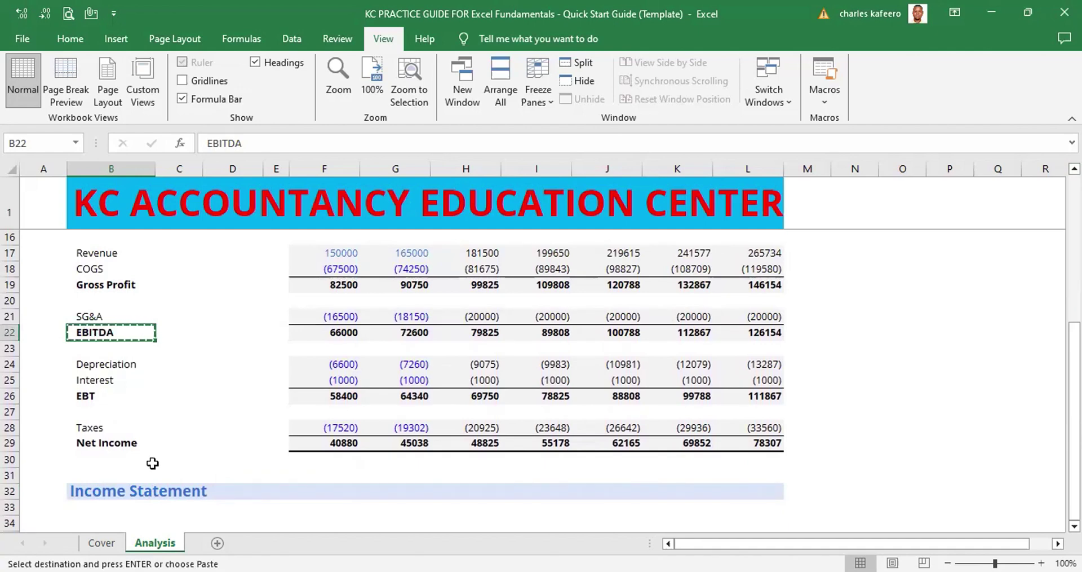
click(101, 493)
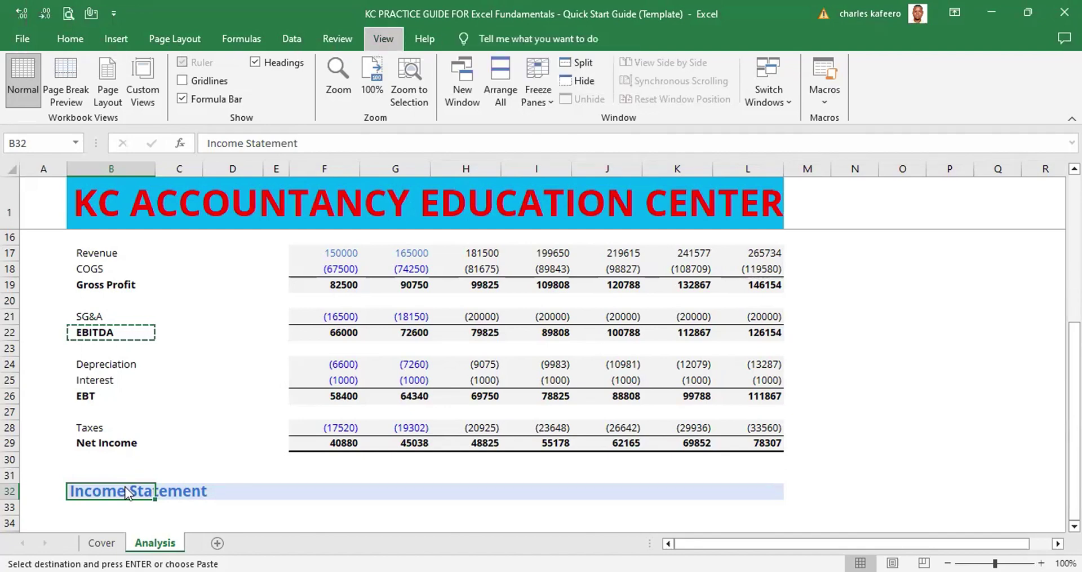
key(ctrl+alt+v)
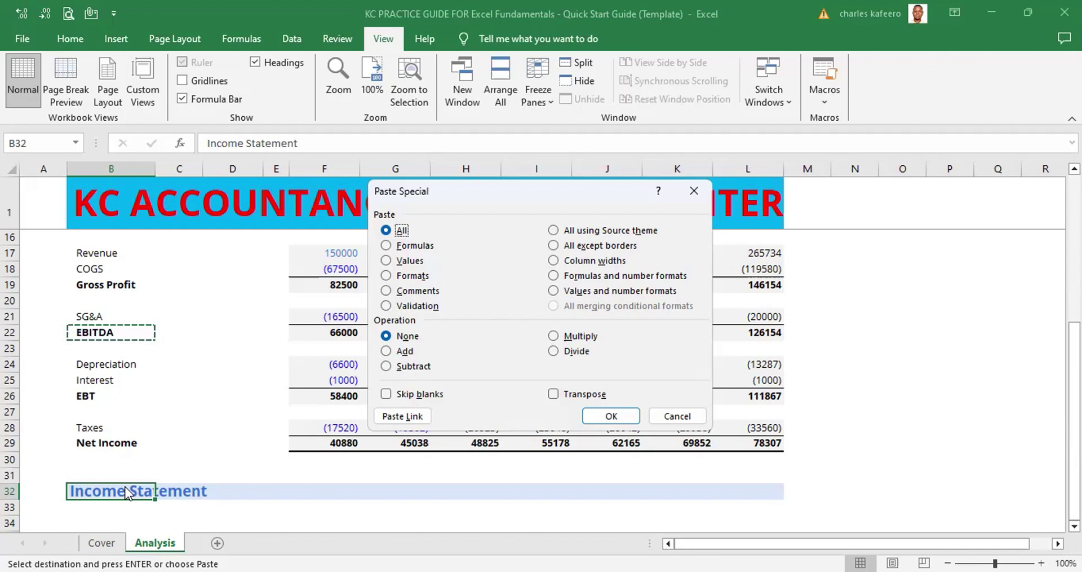
key(f)
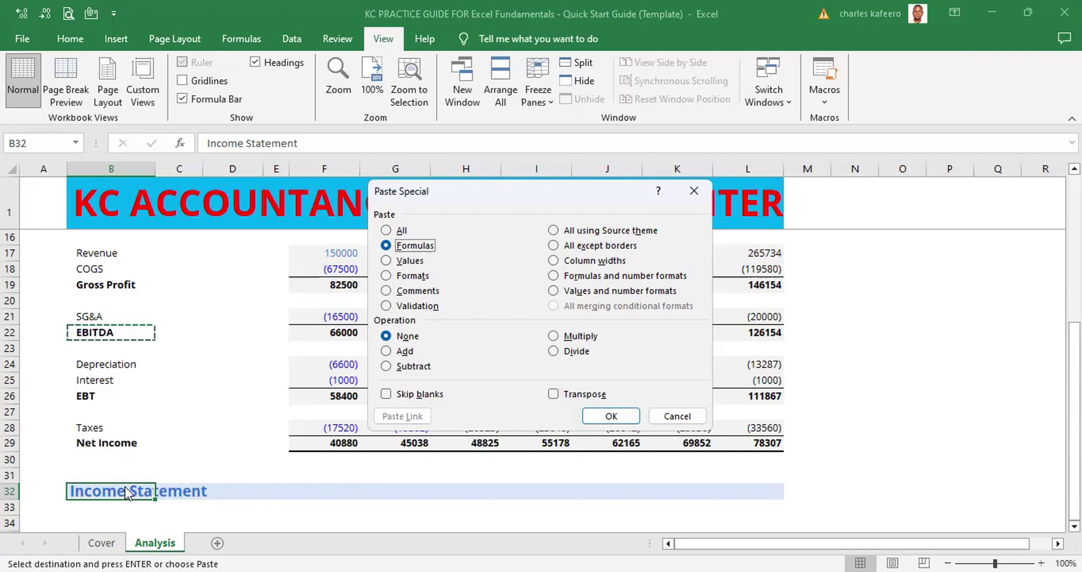
key(v)
key(Return)
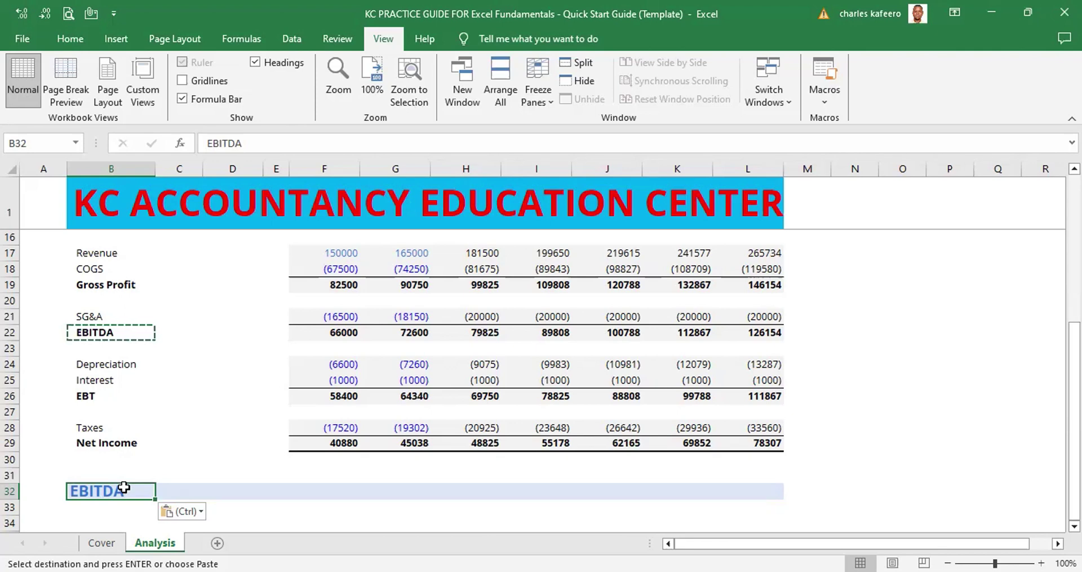
Edit the heading in B32 to read "Target EBITDA".
double_click(124, 489)
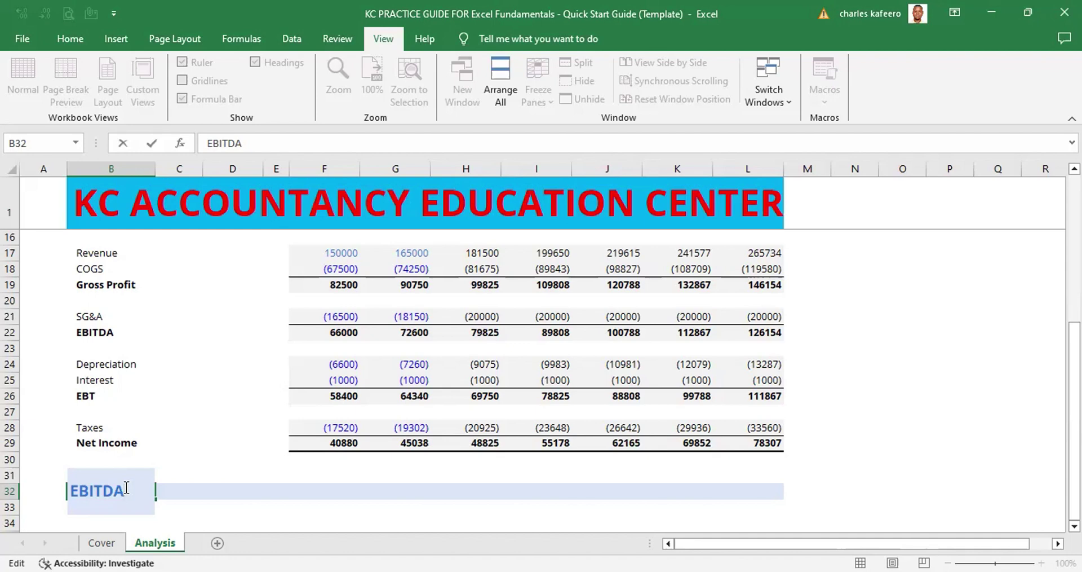
key(Left)
key(Left)
key(Left)
key(Left)
key(Left)
key(Left)
text(Target)
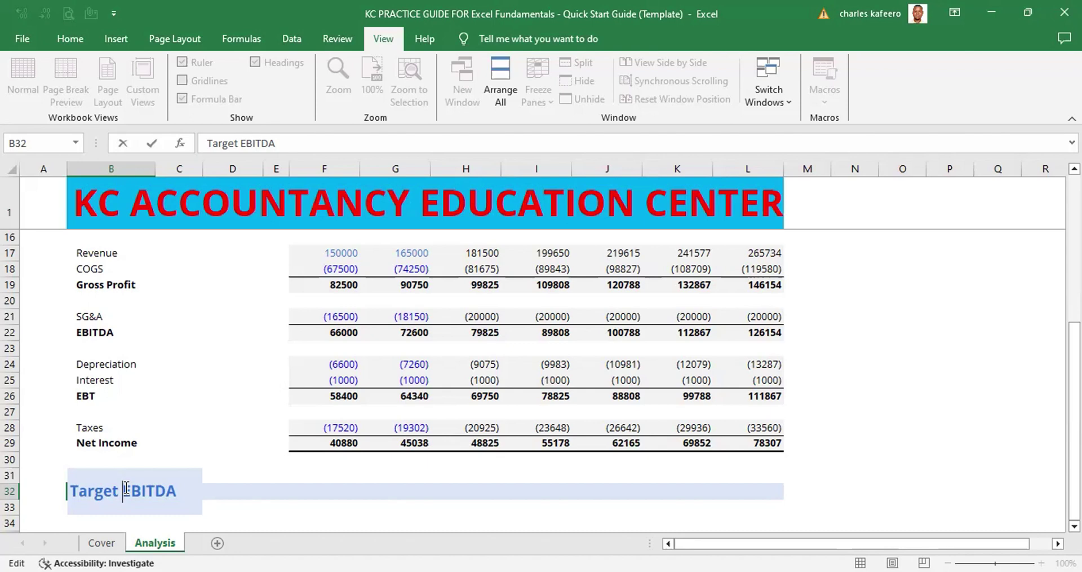
key(Escape)
Move the active cell down column C from C34 to C37, below the Target EBITDA heading.
click(187, 525)
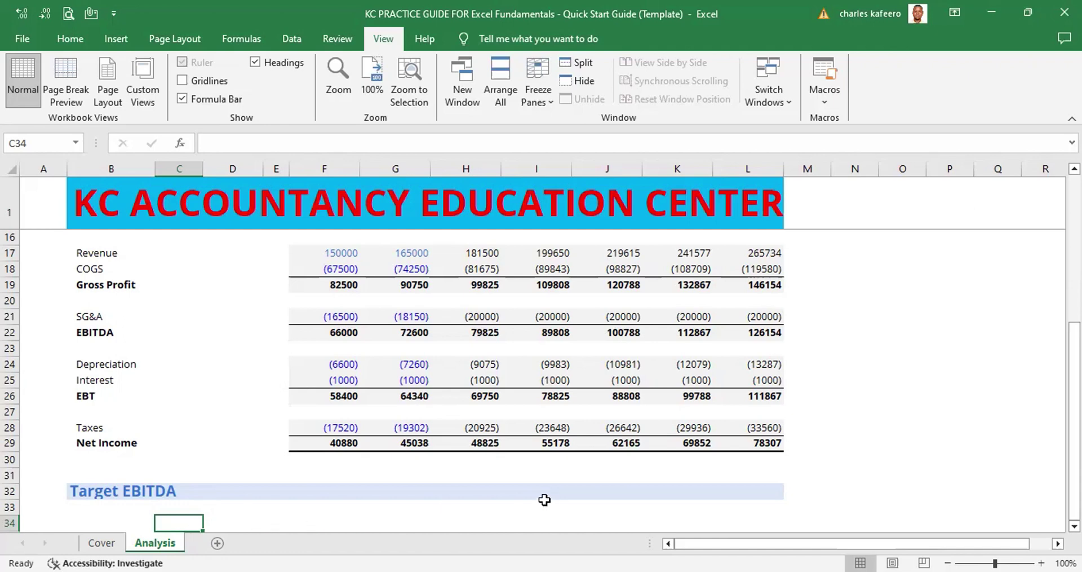
key(Down)
key(Down)
key(Down)
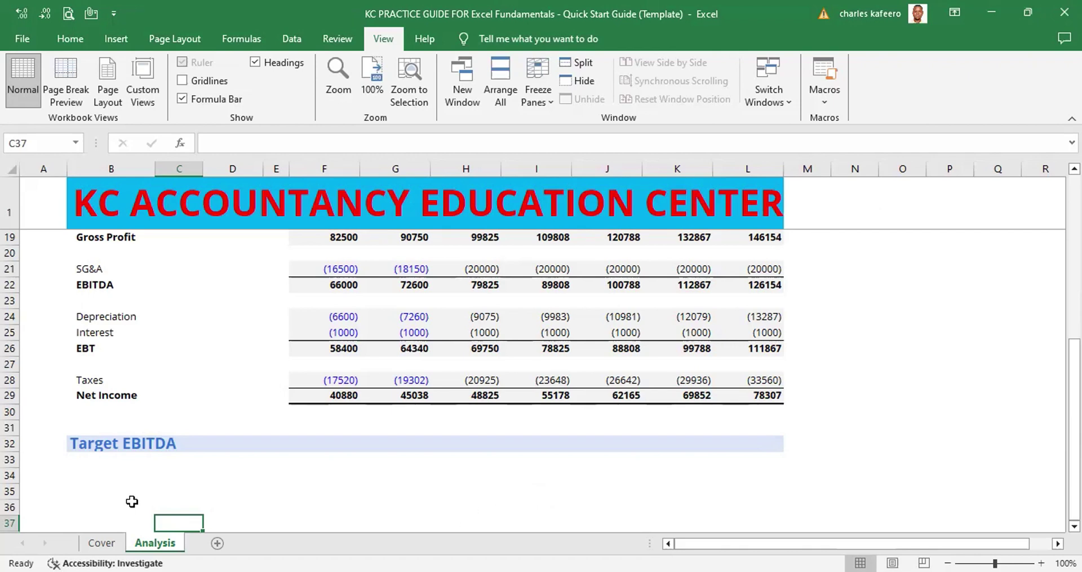
Copy the EBITDA label from B22 into B35 below the Target EBITDA heading and remove its bold formatting.
click(10, 490)
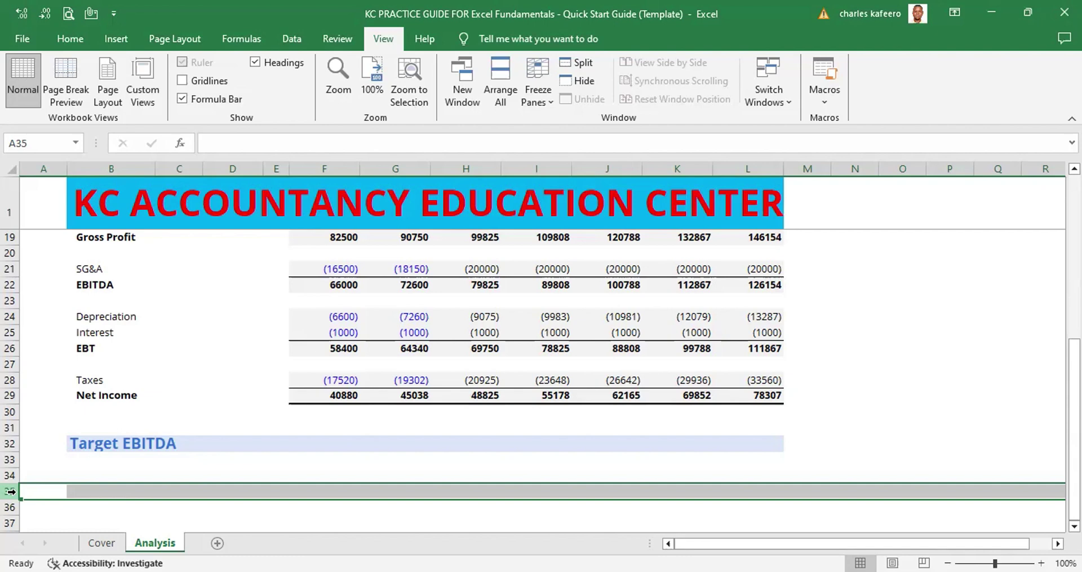
drag(10, 491, 99, 282)
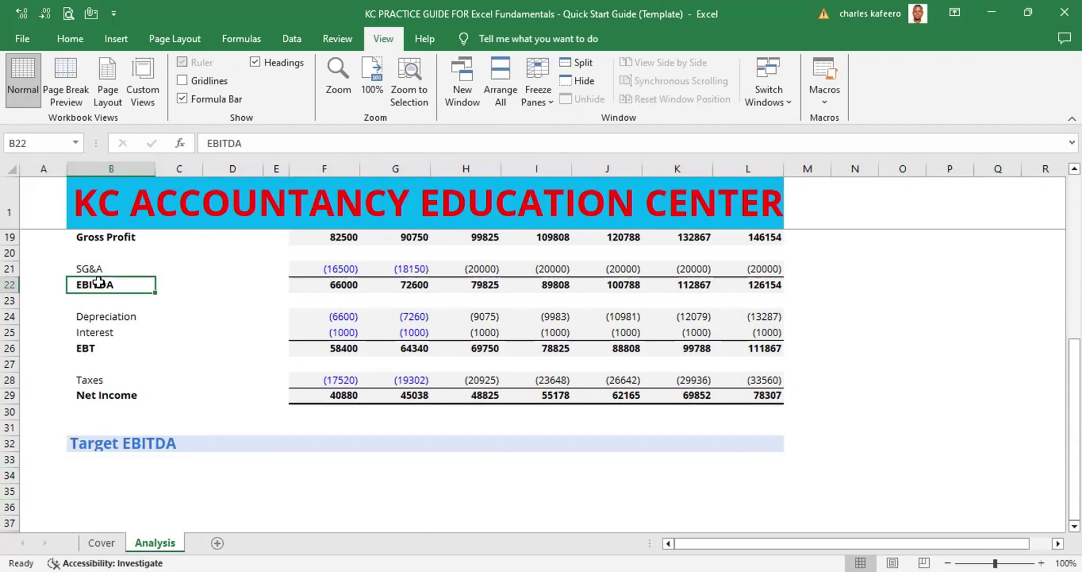
key(ctrl+c)
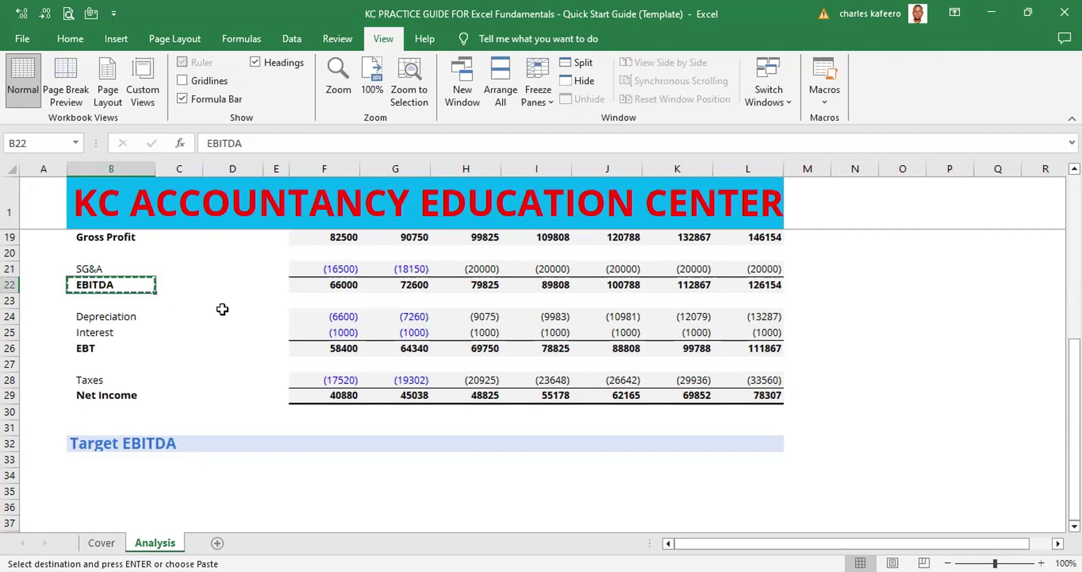
scroll(561, 474, down, 2)
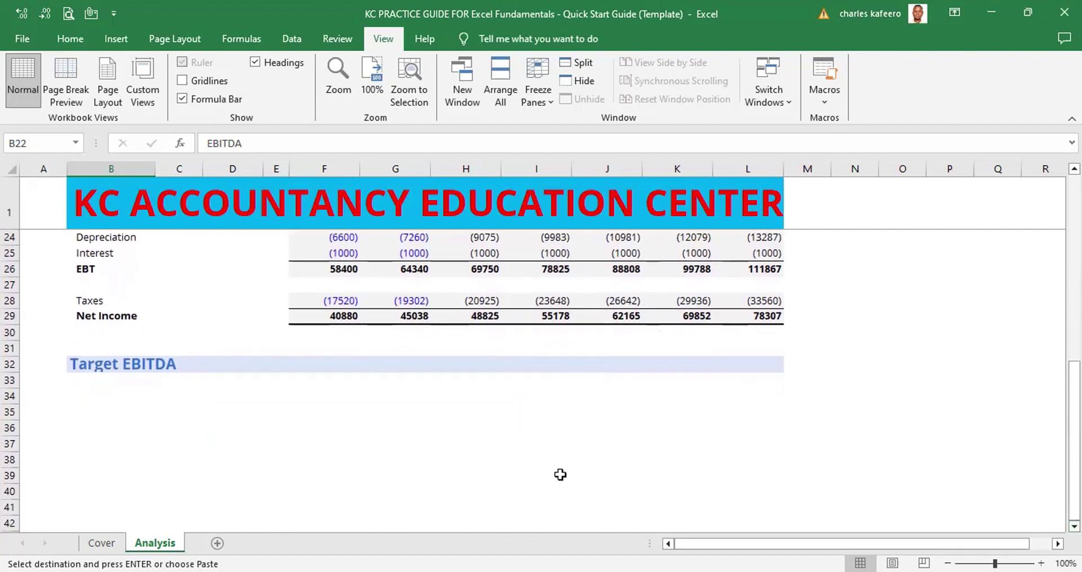
click(103, 406)
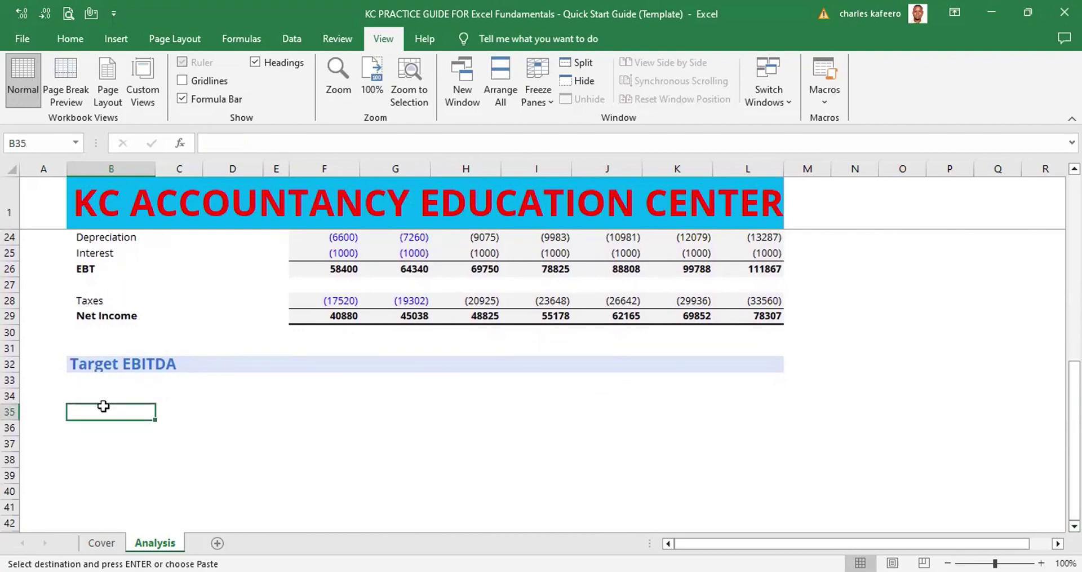
key(ctrl+v)
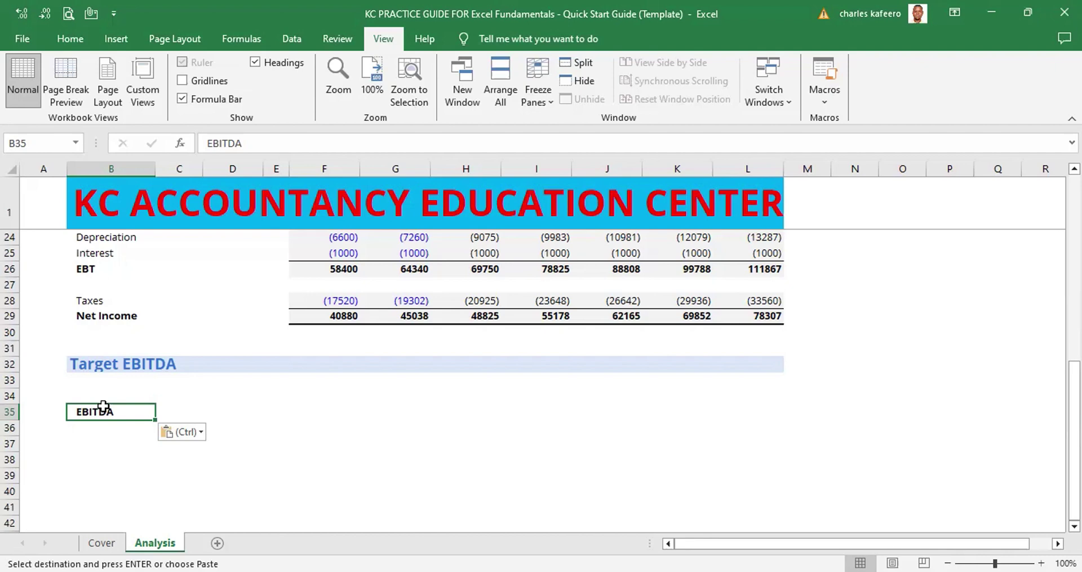
click(104, 406)
key(ctrl+b)
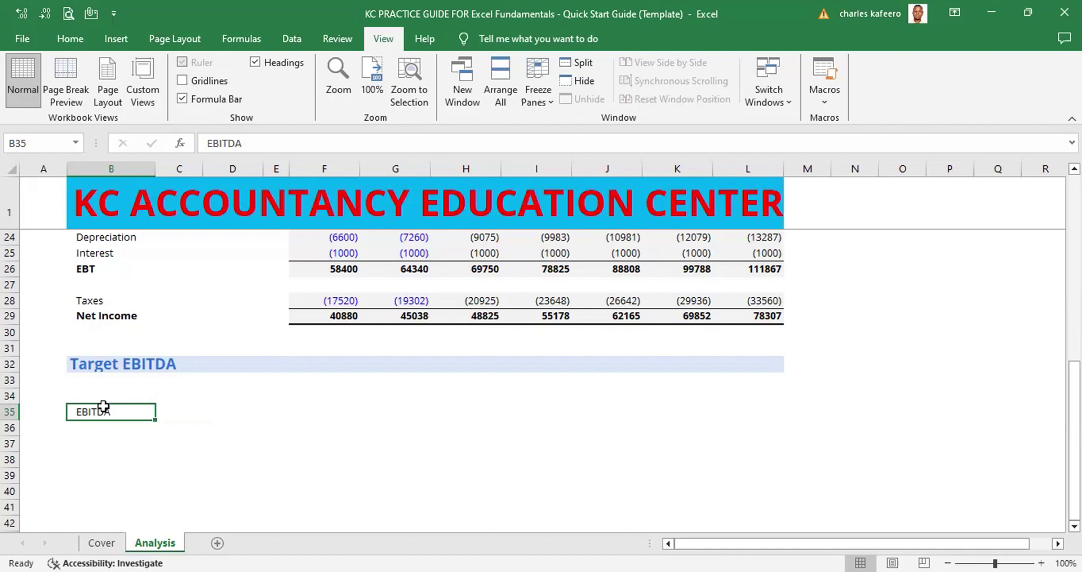
Edit the label in B35 to read "Highlighted EBITDA".
key(F2)
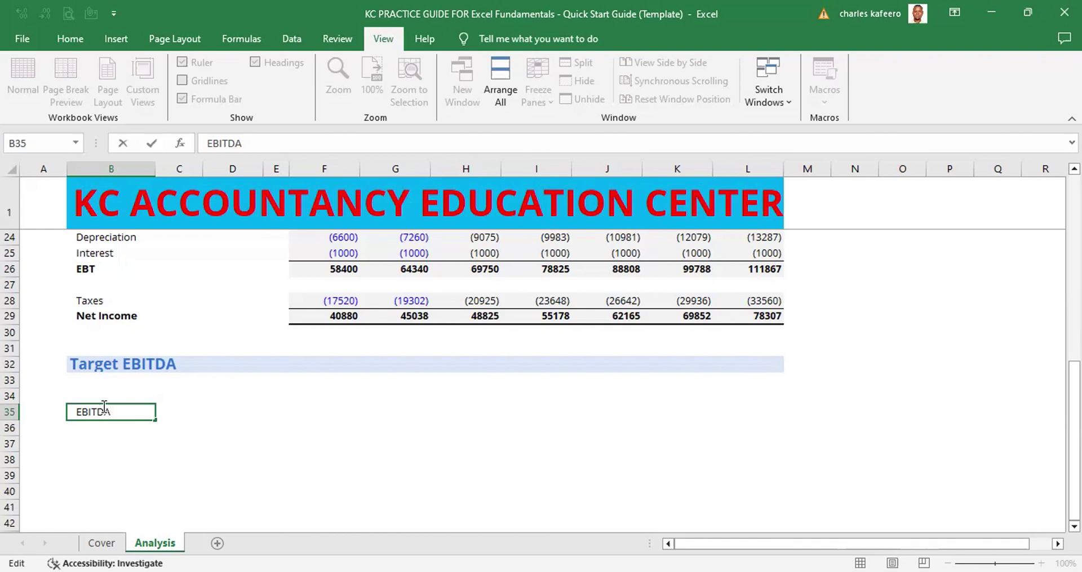
key(Left)
key(Left)
key(Left)
key(Left)
text(Highlighted)
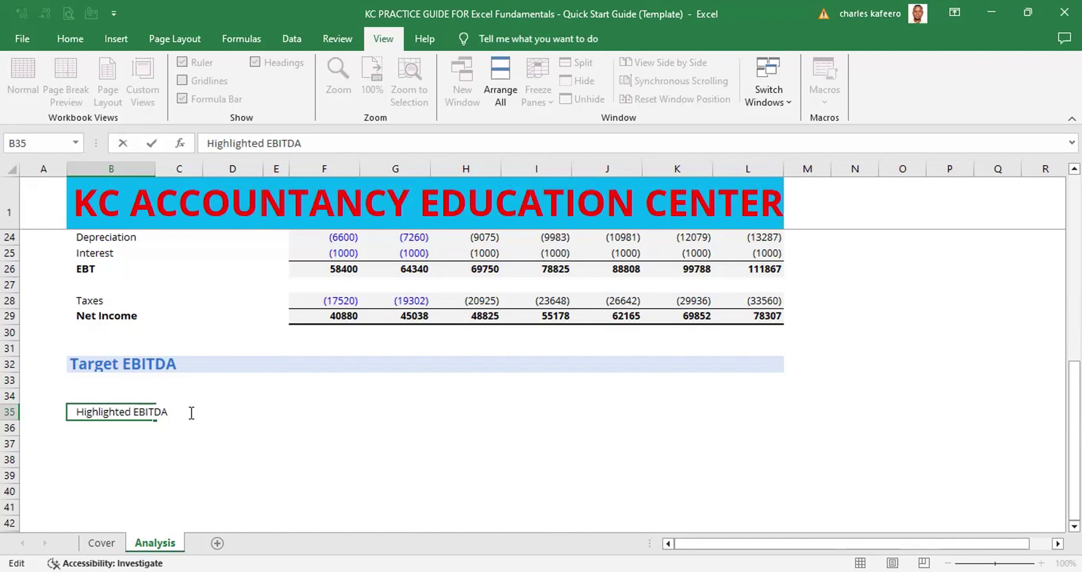
key(ctrl+Return)
Copy the Revenue cell H17 and select F35 in the Highlighted EBITDA row as the destination.
click(122, 460)
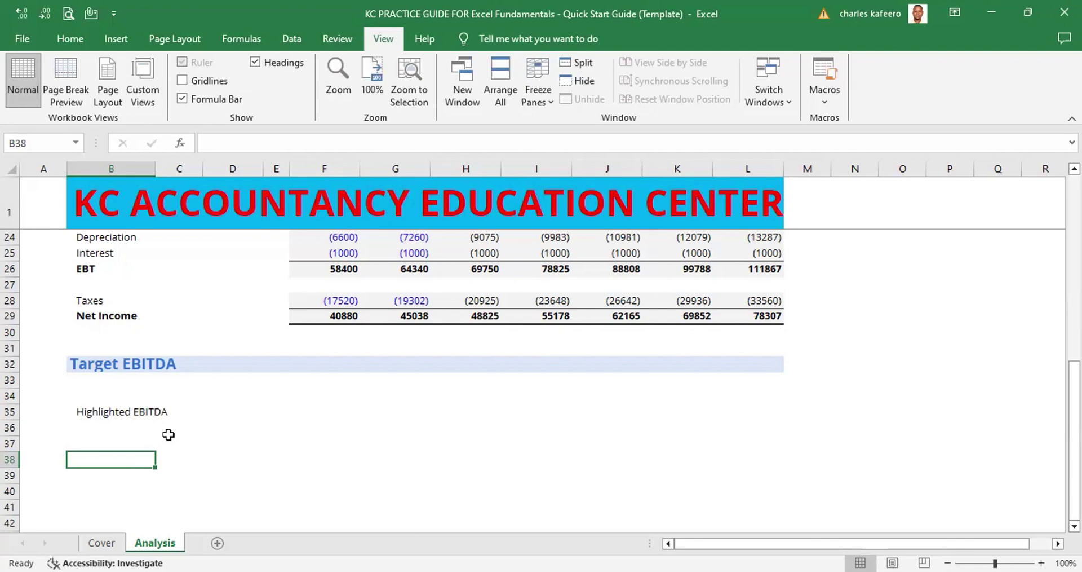
key(Up)
key(Up)
key(Up)
key(Up)
key(Up)
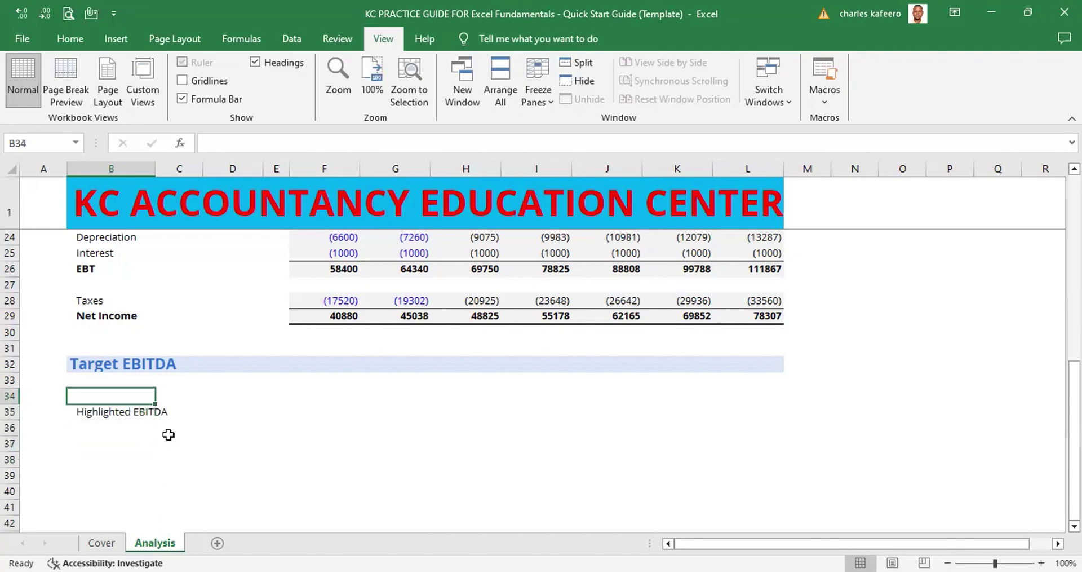
key(Up)
key(Up)
key(Up)
key(Up)
key(Up)
key(Up)
key(Up)
key(Up)
key(Up)
key(Up)
key(Up)
key(Up)
key(Up)
key(Up)
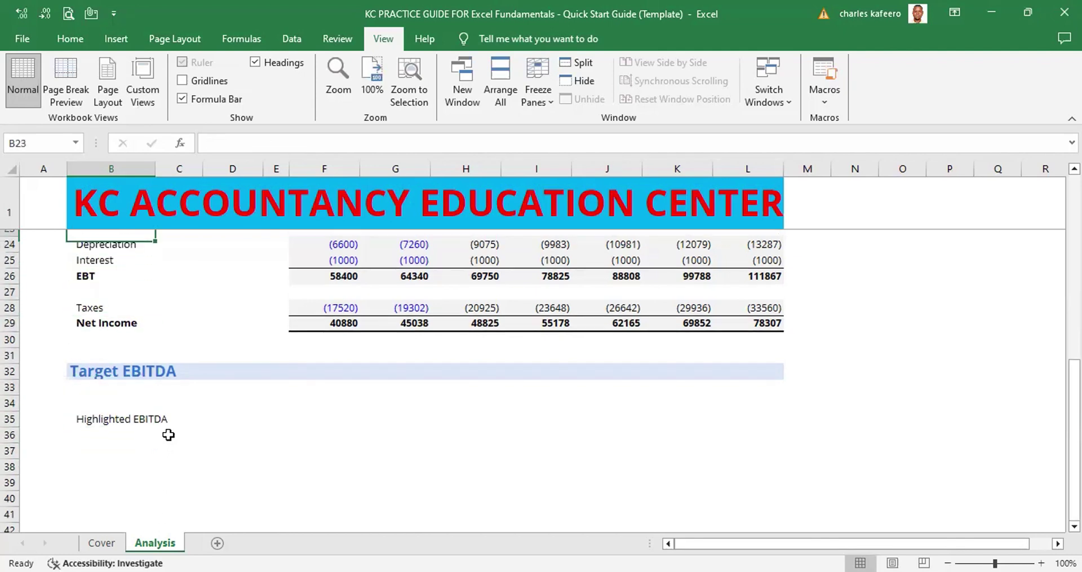
key(Up)
key(Up)
key(Up)
key(Up)
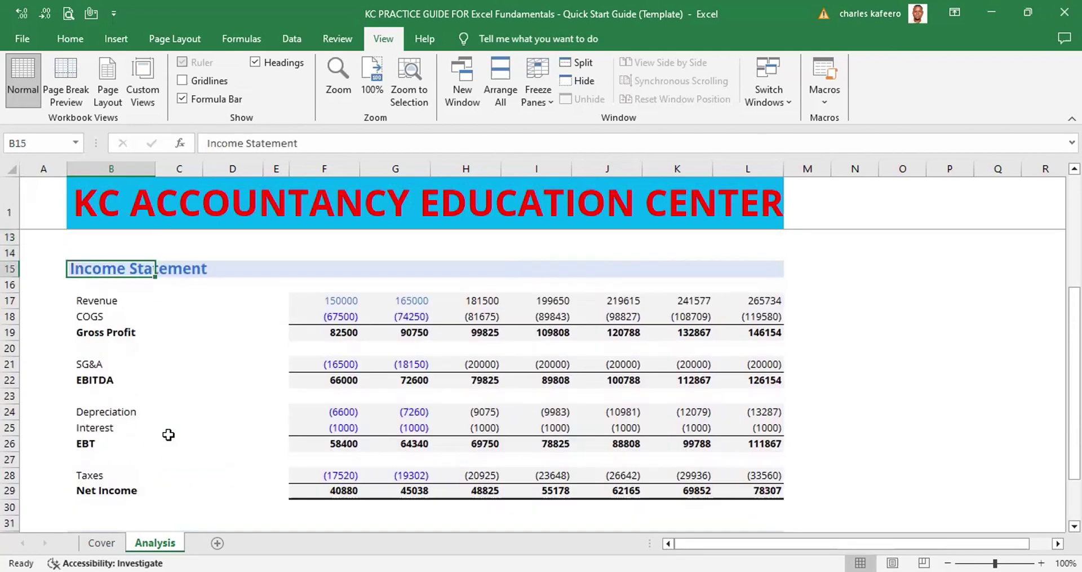
key(Down)
key(Down)
key(Right)
key(Right)
key(Right)
key(Right)
key(Right)
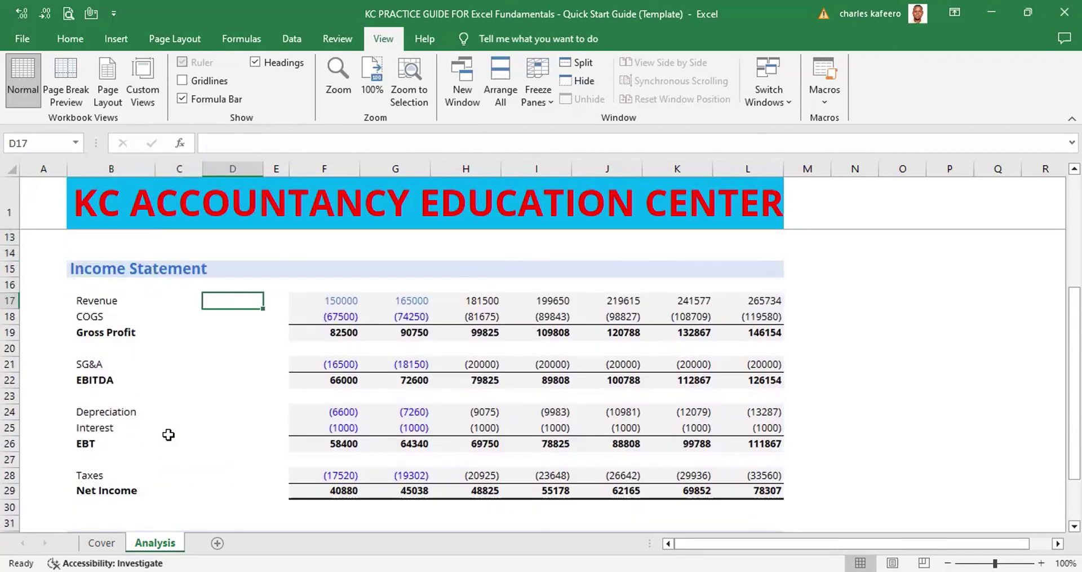
key(Right)
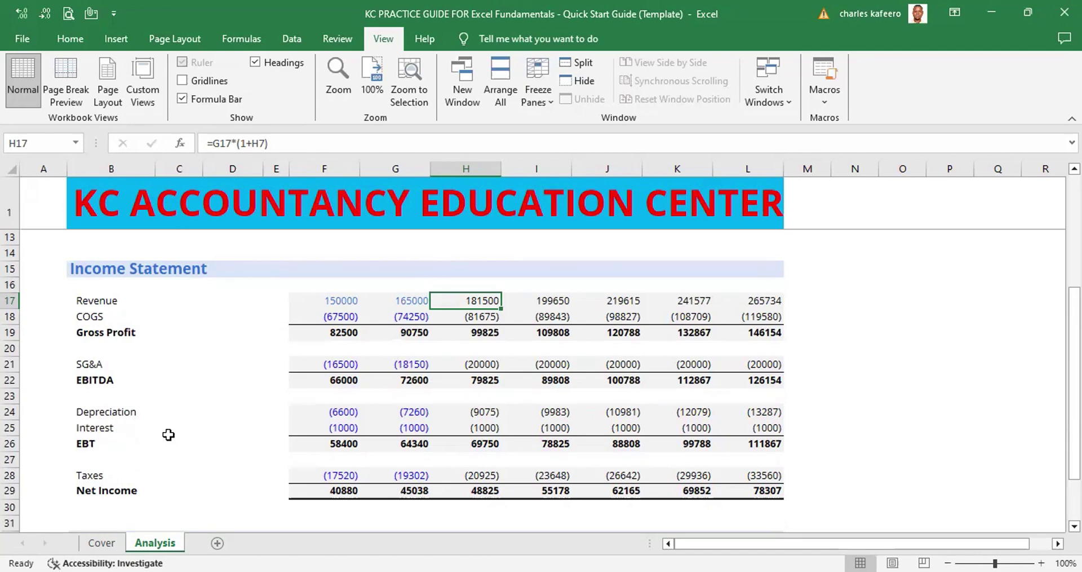
key(ctrl+c)
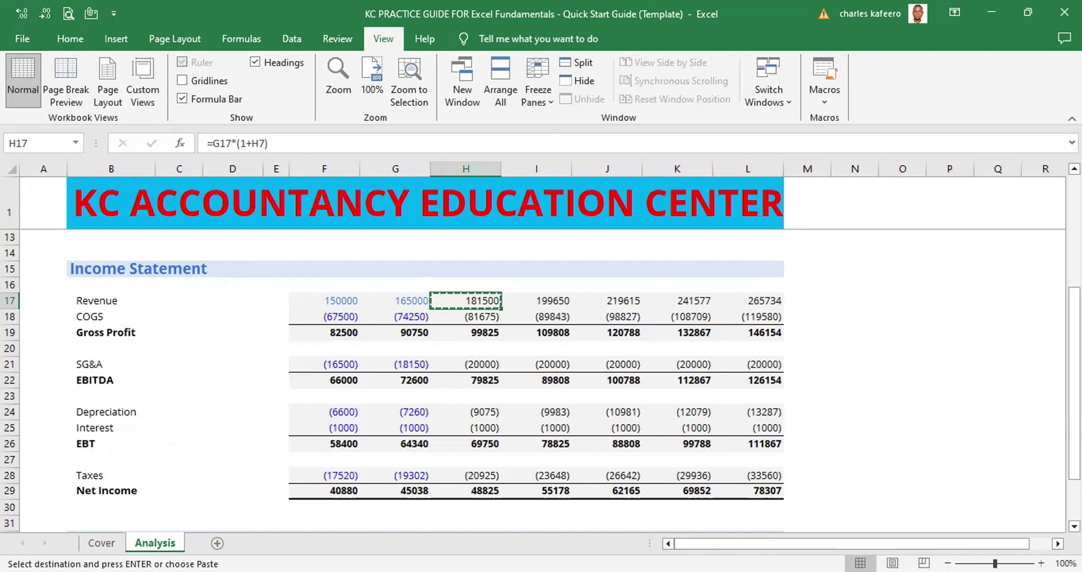
click(1075, 526)
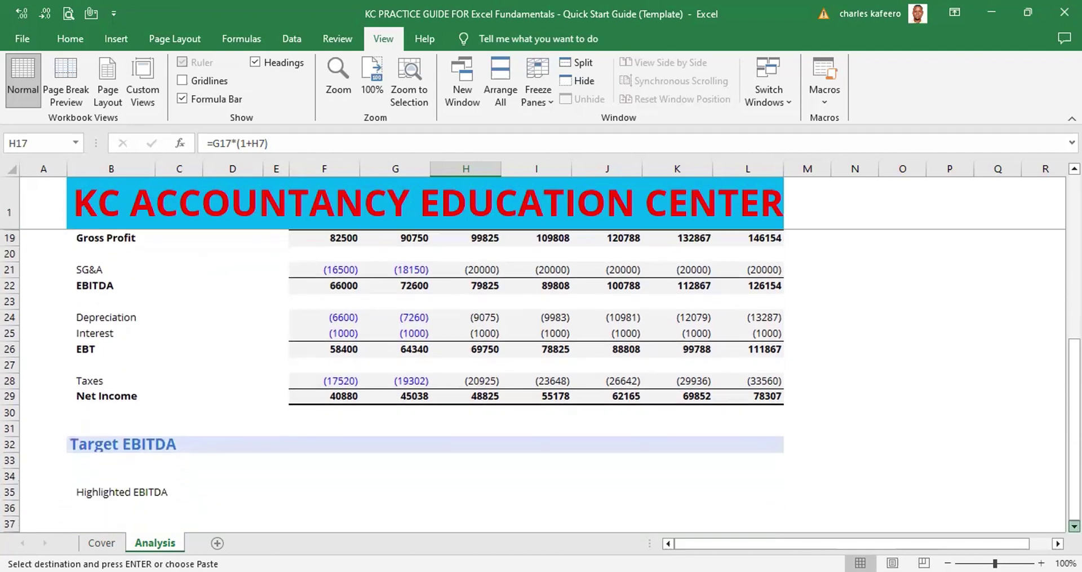
scroll(541, 380, down, 7)
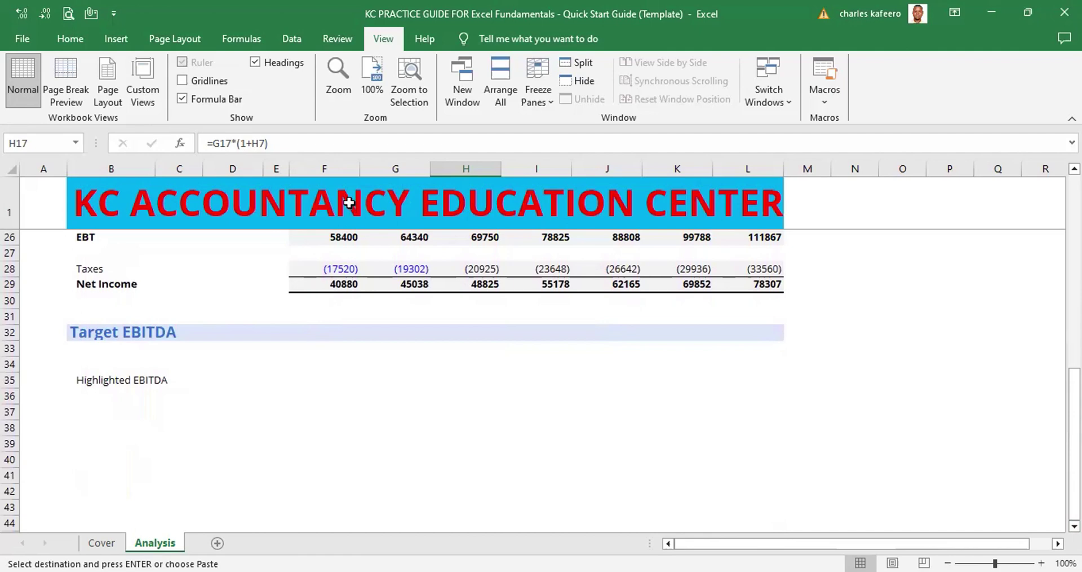
click(337, 376)
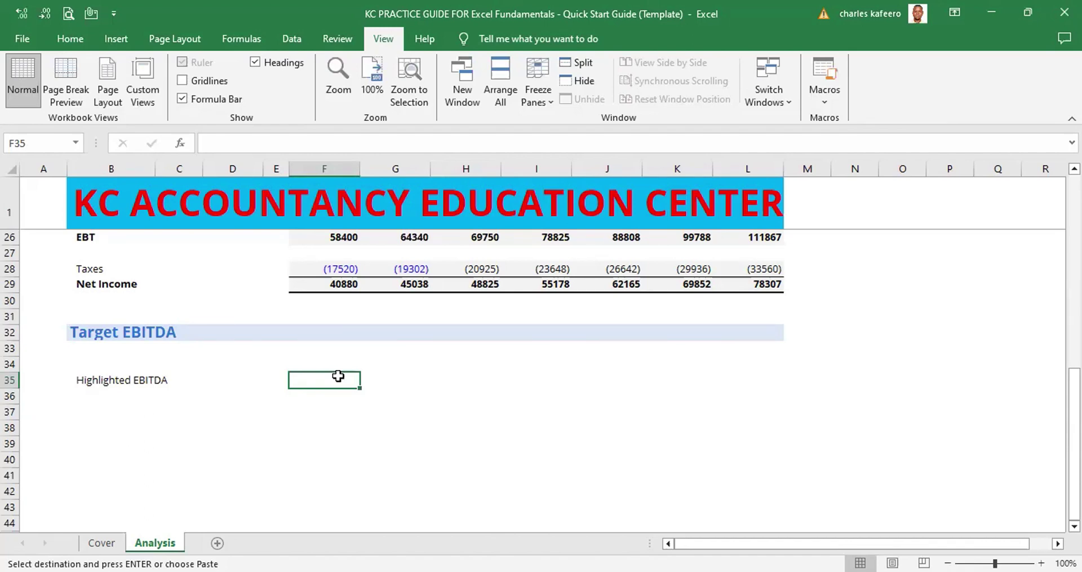
Try to paste the copied Revenue cell into F35 alone.
key(ctrl+v)
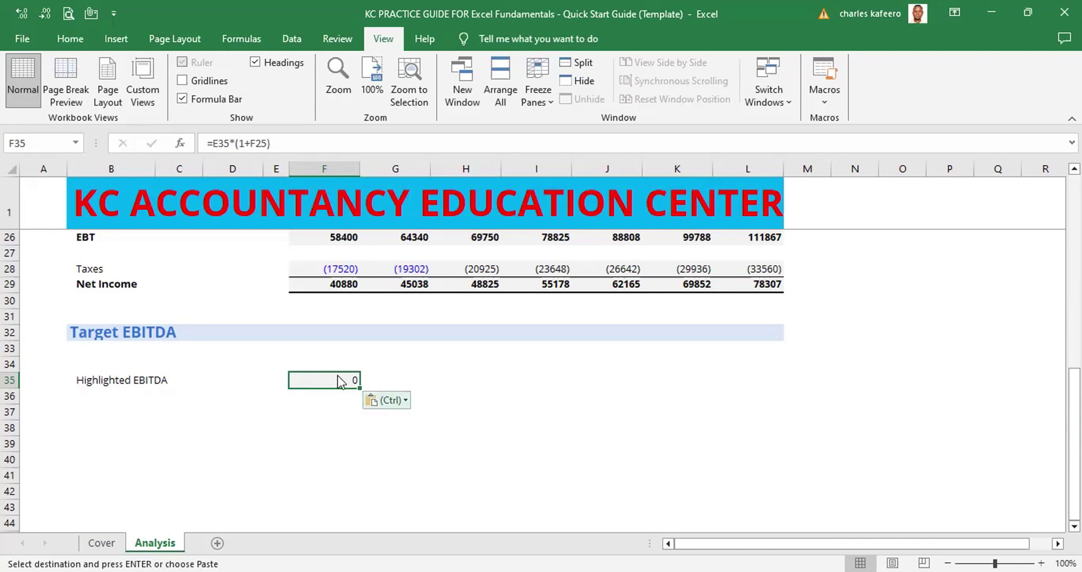
click(525, 347)
key(ctrl+z)
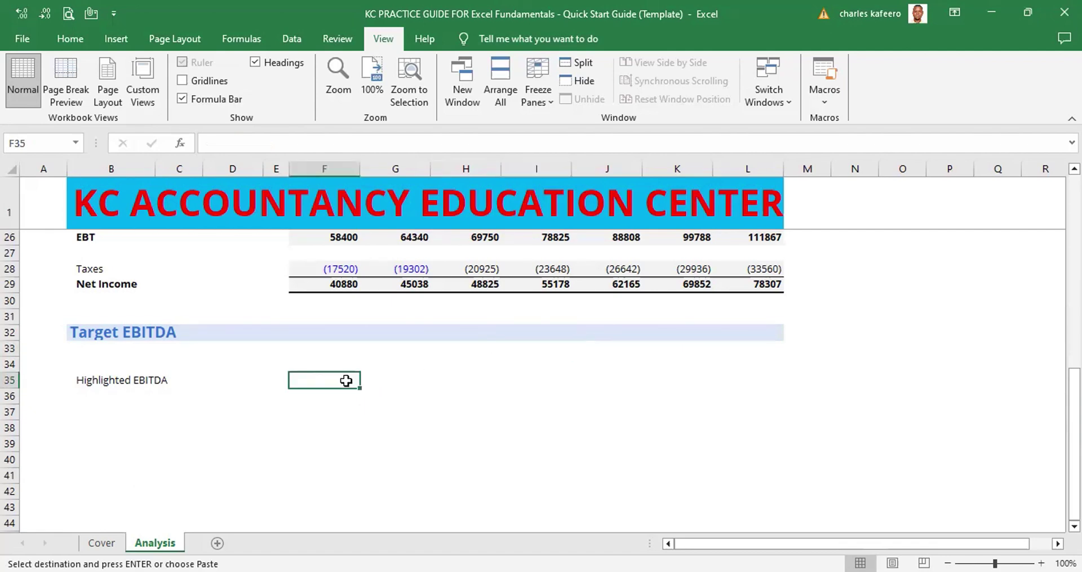
Paste the copied Revenue cell across F35:L35 in the Highlighted EBITDA row and clear the copy selection.
key(shift+Right)
key(shift+Right)
key(shift+Right)
key(shift+Right)
key(shift+Right)
key(shift+Right)
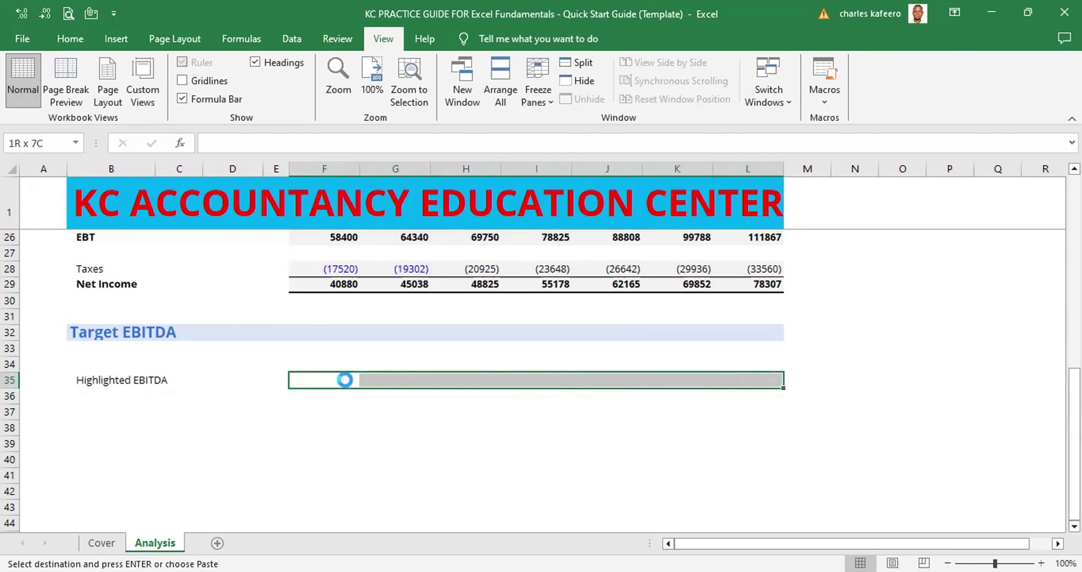
key(ctrl+v)
click(855, 348)
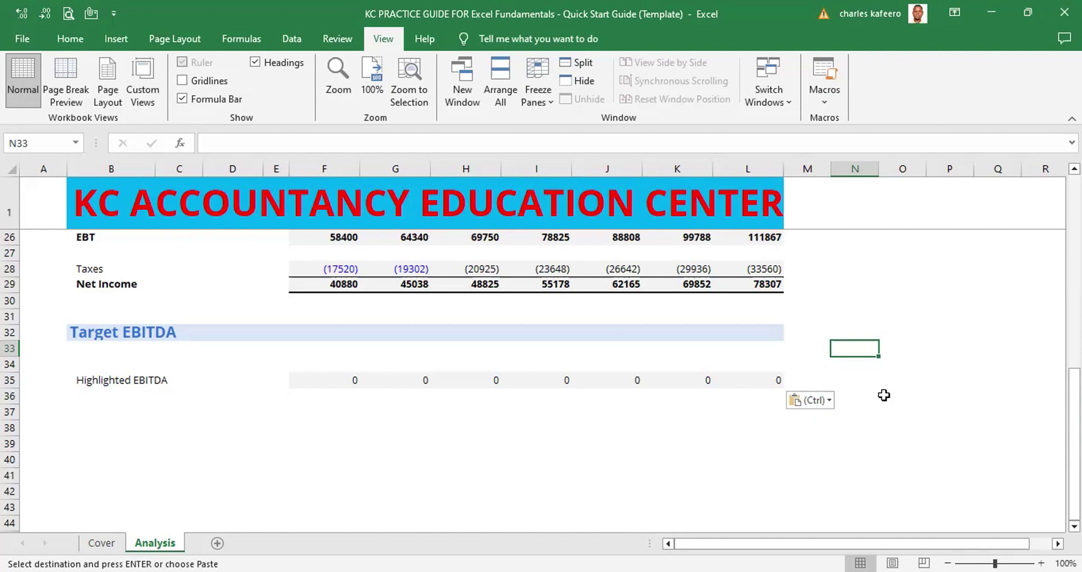
click(354, 383)
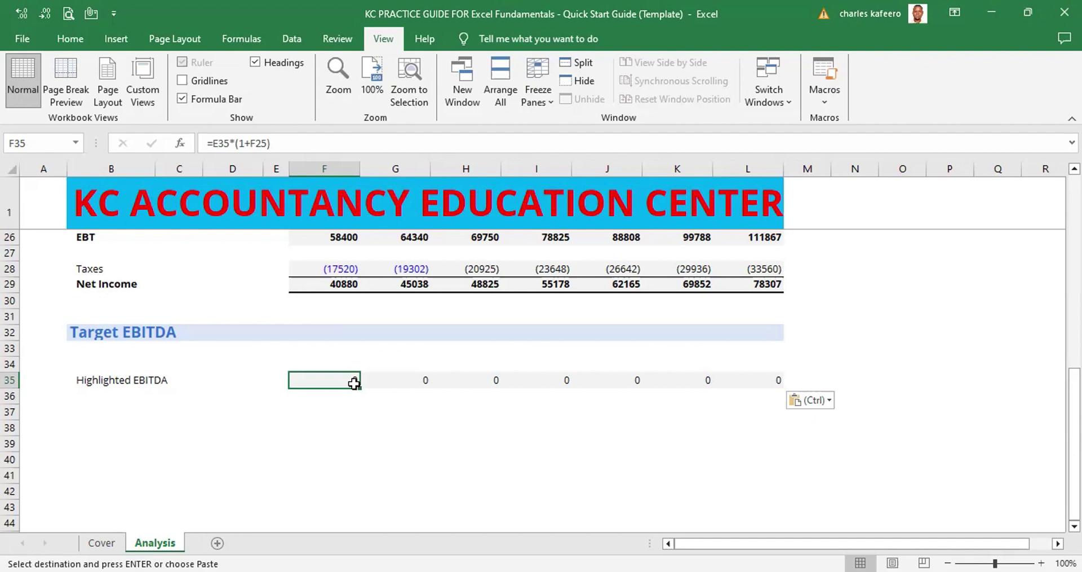
key(Escape)
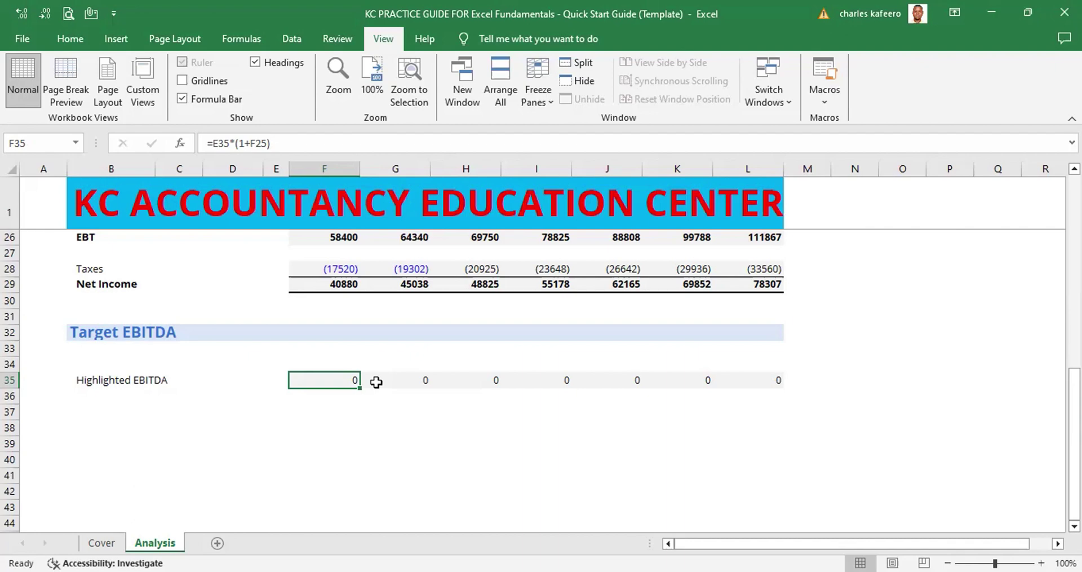
key(shift+Right)
key(shift+Right)
key(shift+Right)
key(shift+Right)
key(shift+Right)
key(shift+Right)
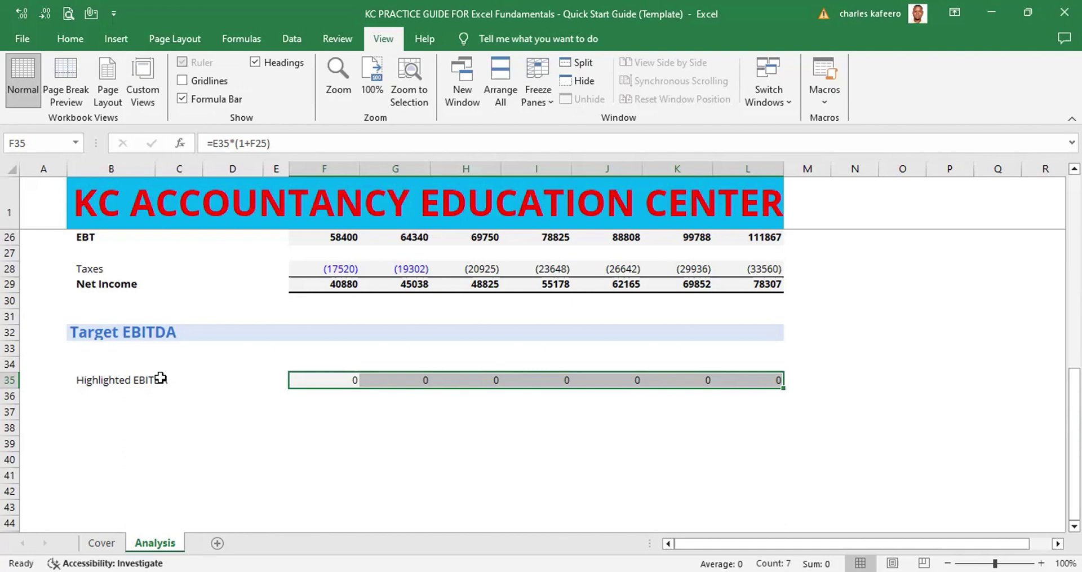
Enter the formula =F22 in F35 to link it to the Income Statement's EBITDA.
click(350, 379)
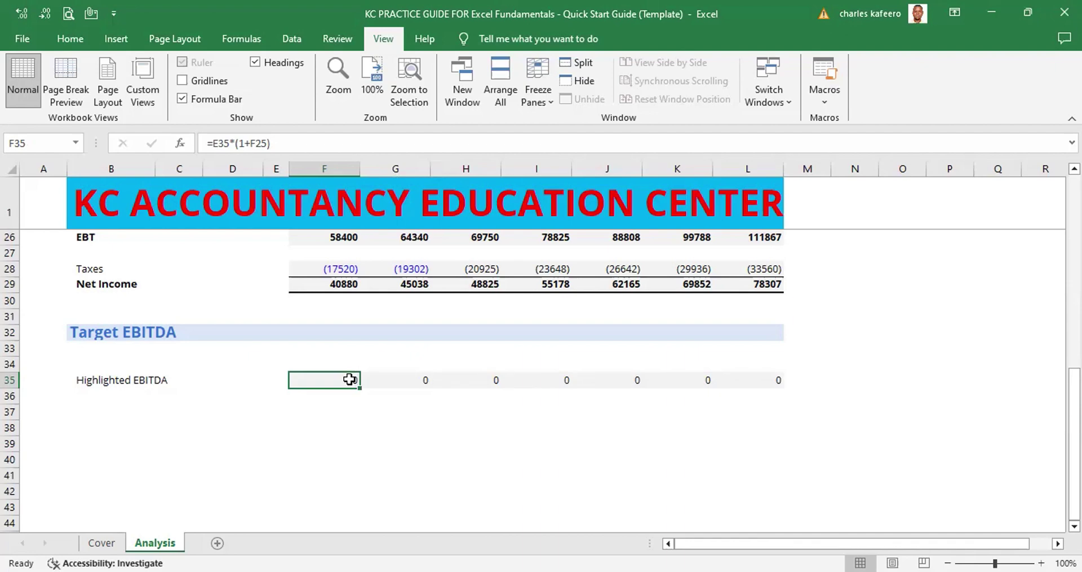
text(=)
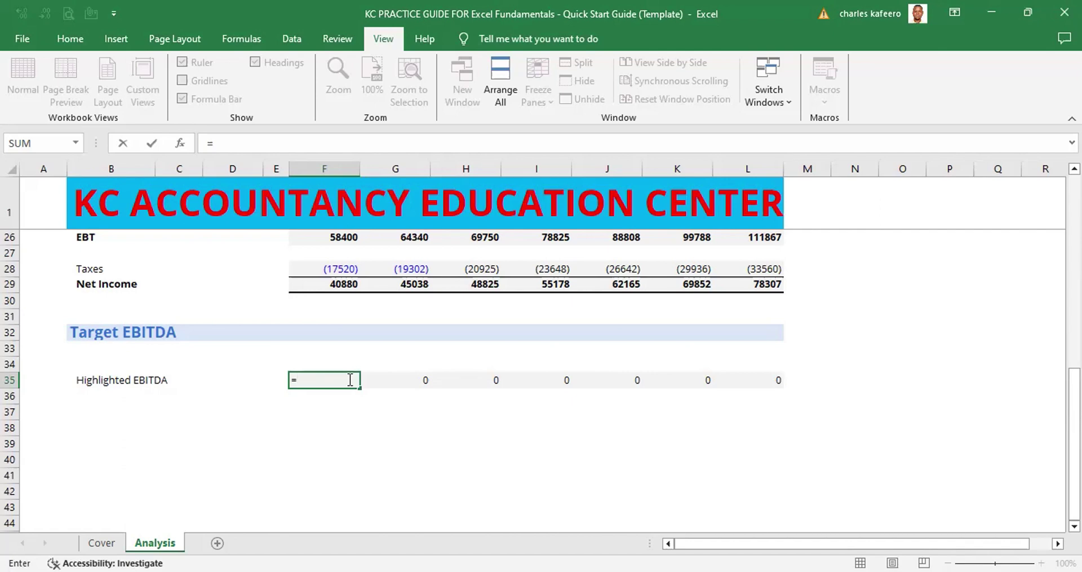
key(Up)
key(Up)
key(Up)
key(Up)
key(Up)
key(Up)
key(Up)
key(Up)
key(Up)
key(Up)
key(Up)
key(Up)
key(Up)
key(Up)
key(Up)
key(Down)
key(Down)
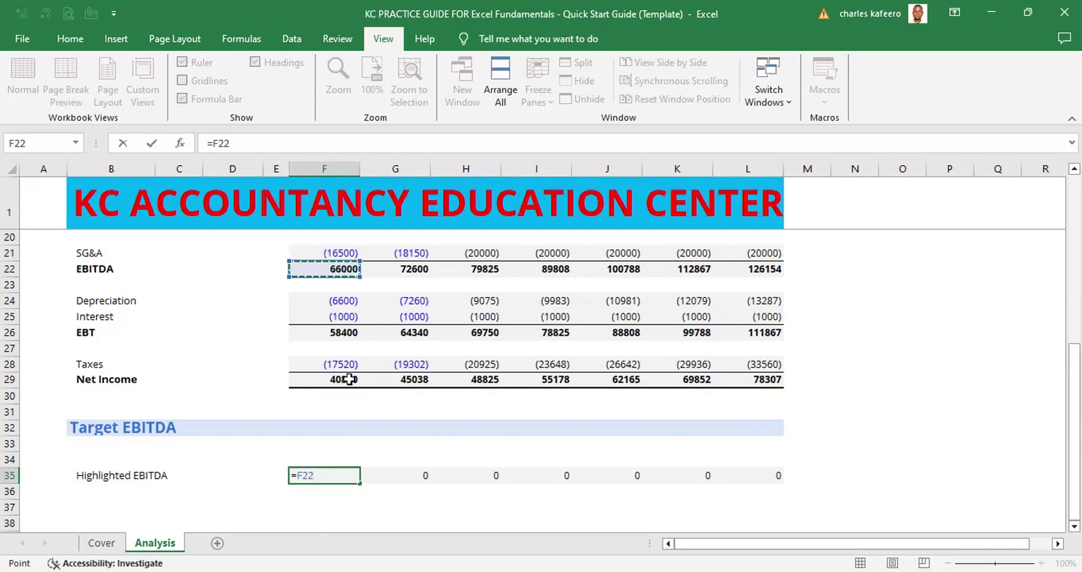
key(ctrl+Return)
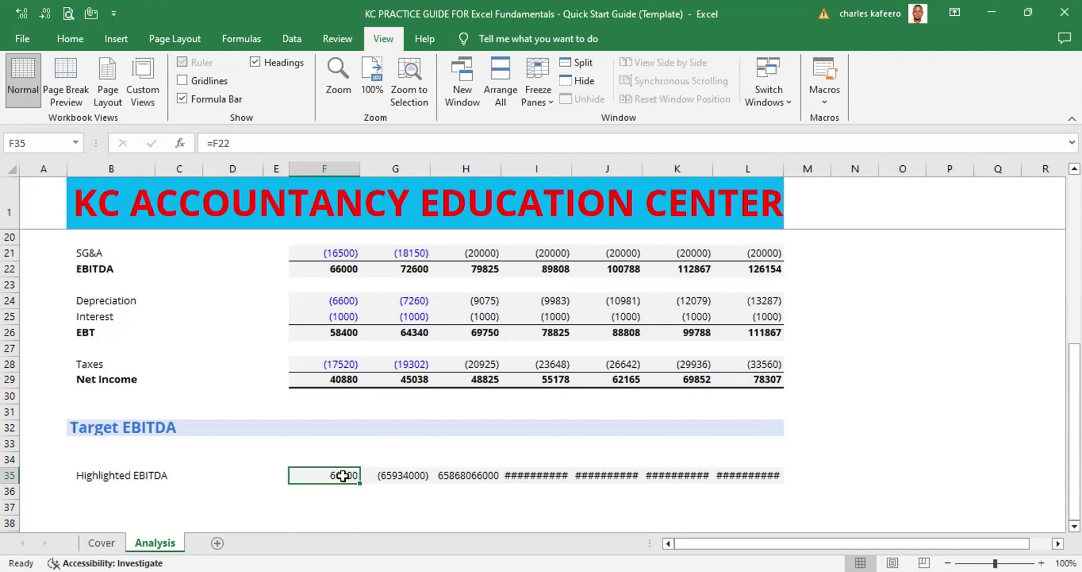
Fill the EBITDA link formula from F35 rightward through L35.
key(shift+Right)
key(shift+Right)
key(shift+Right)
key(shift+Right)
key(shift+Right)
key(shift+Right)
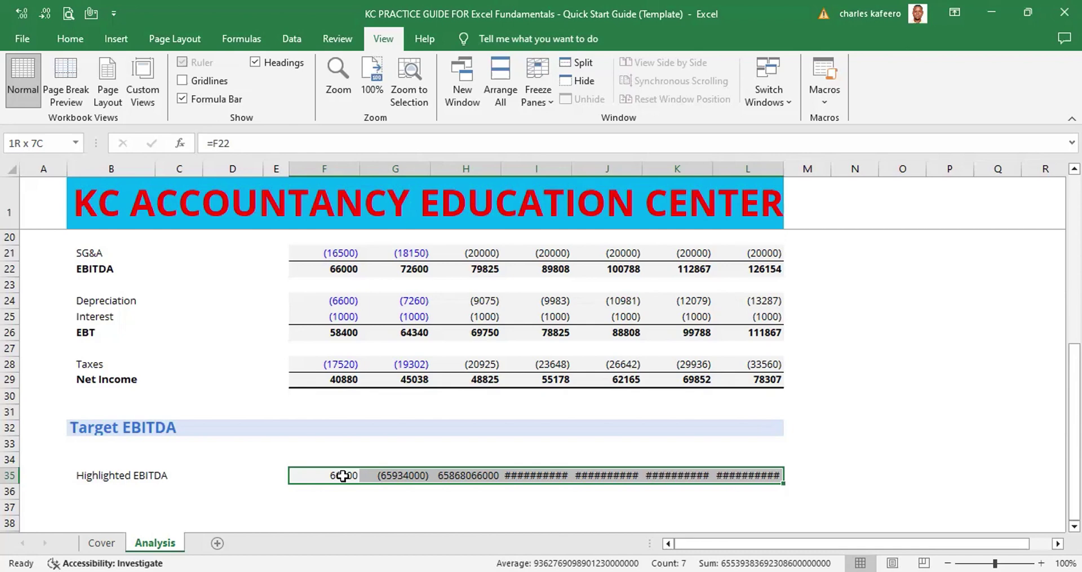
key(ctrl+r)
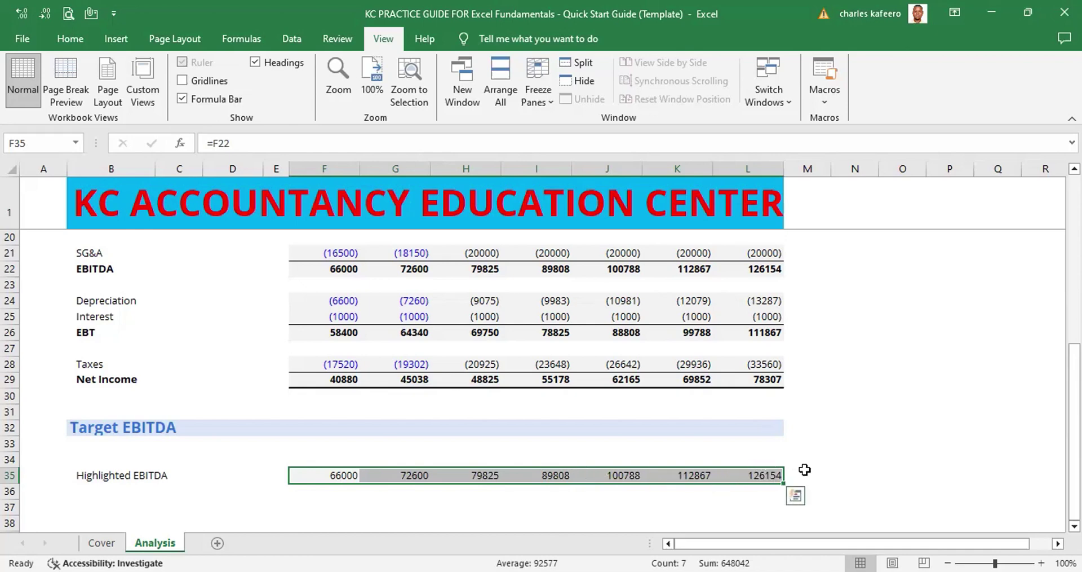
Compare the EBITDA values in row 22 with the Highlighted EBITDA values in row 35.
click(853, 333)
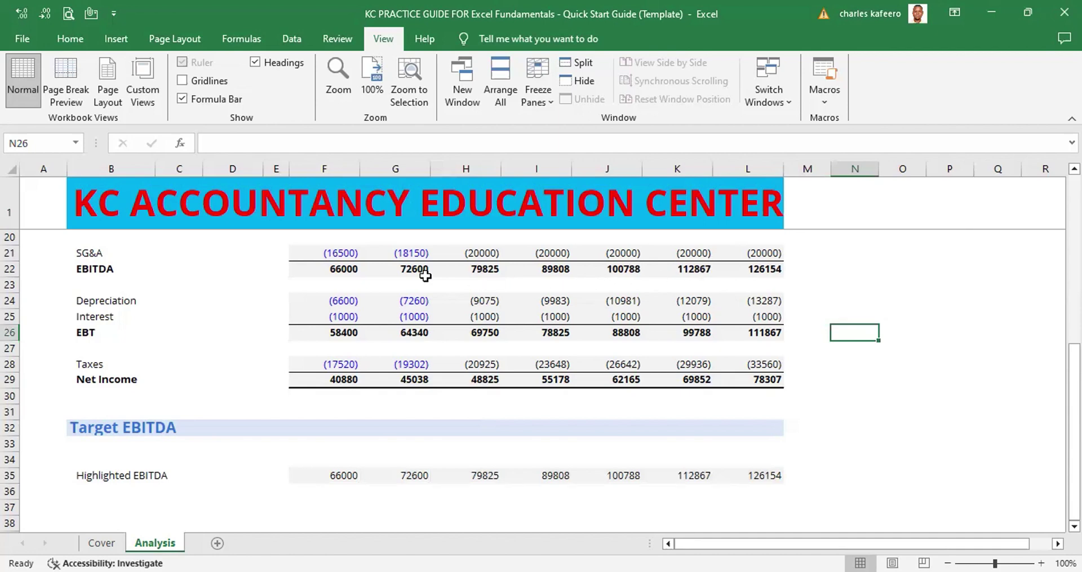
click(11, 269)
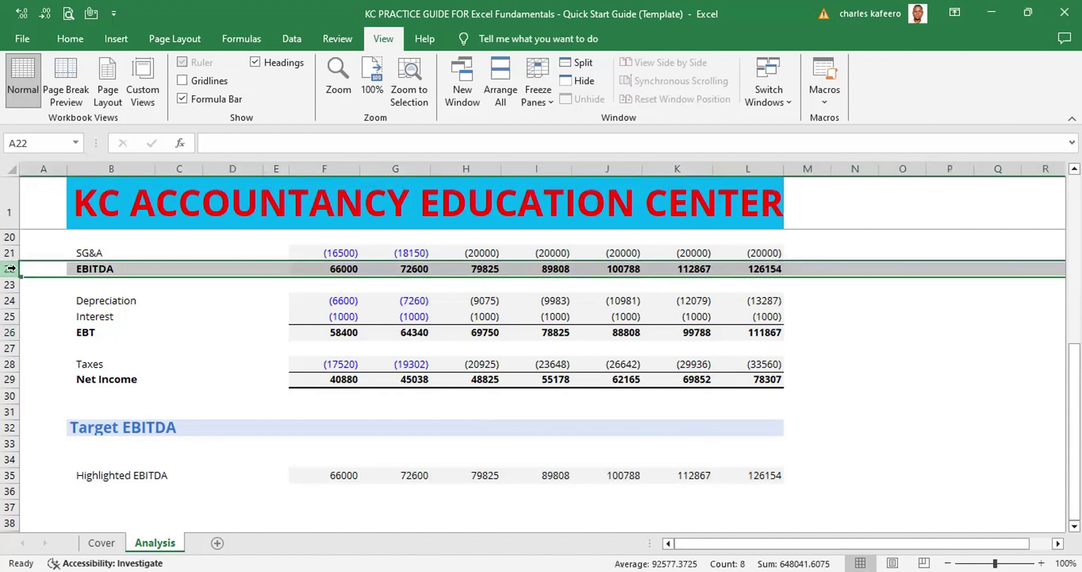
click(11, 475)
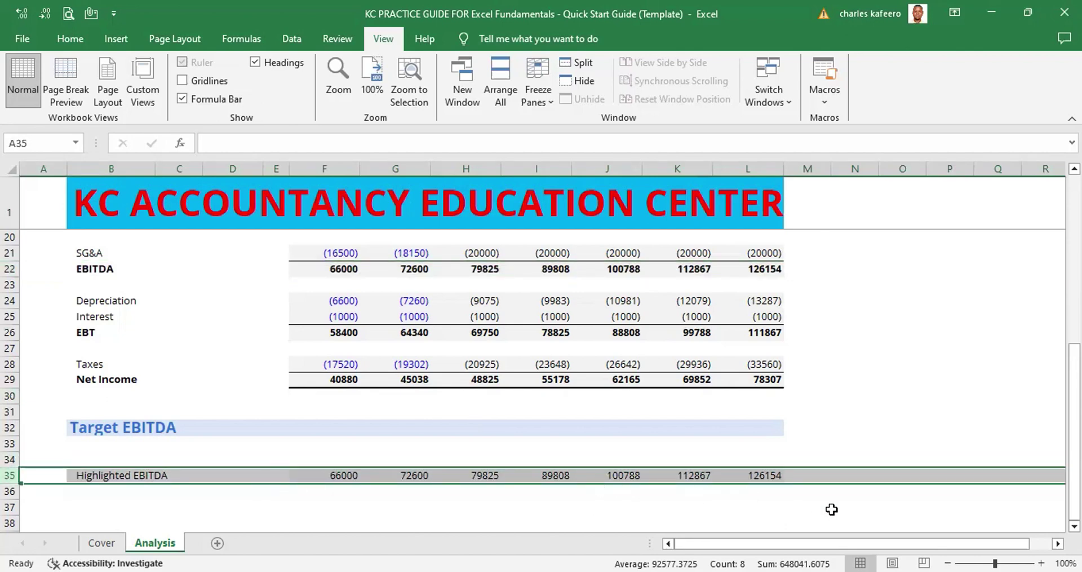
Open the formula in F35 of the Highlighted EBITDA row for editing.
click(1074, 526)
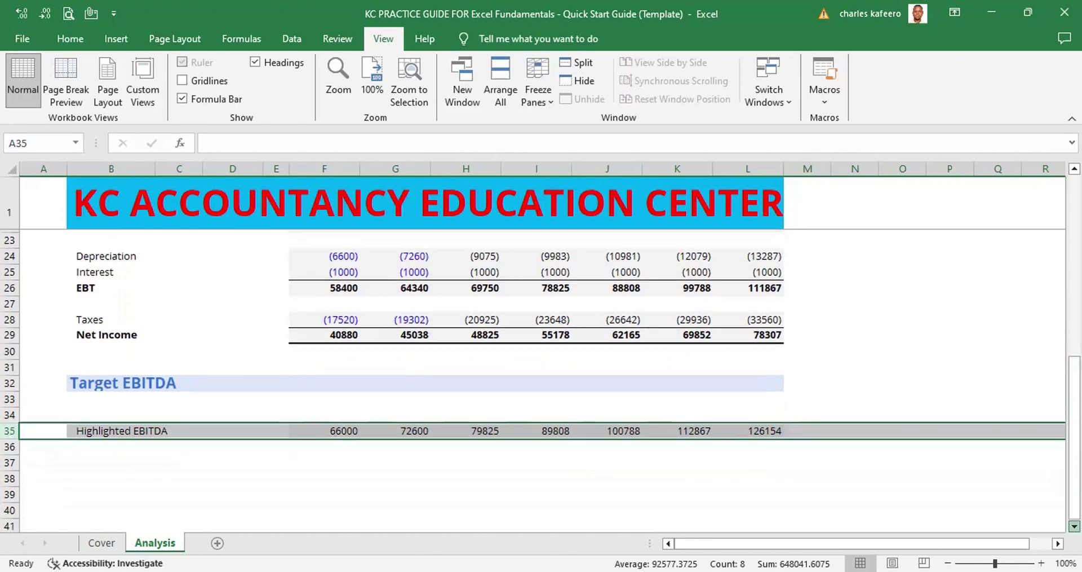
click(1074, 526)
click(868, 291)
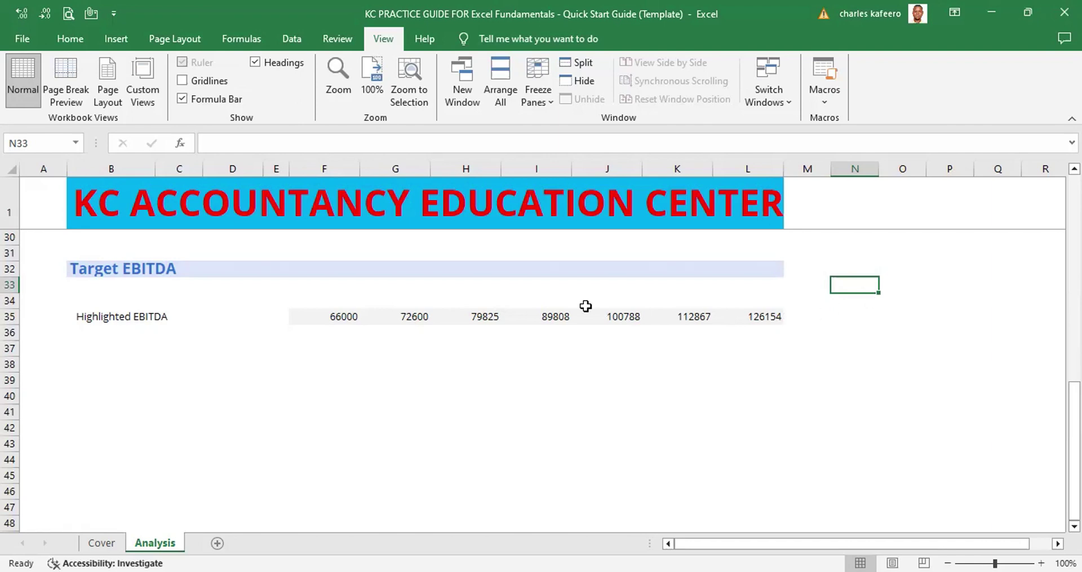
click(344, 317)
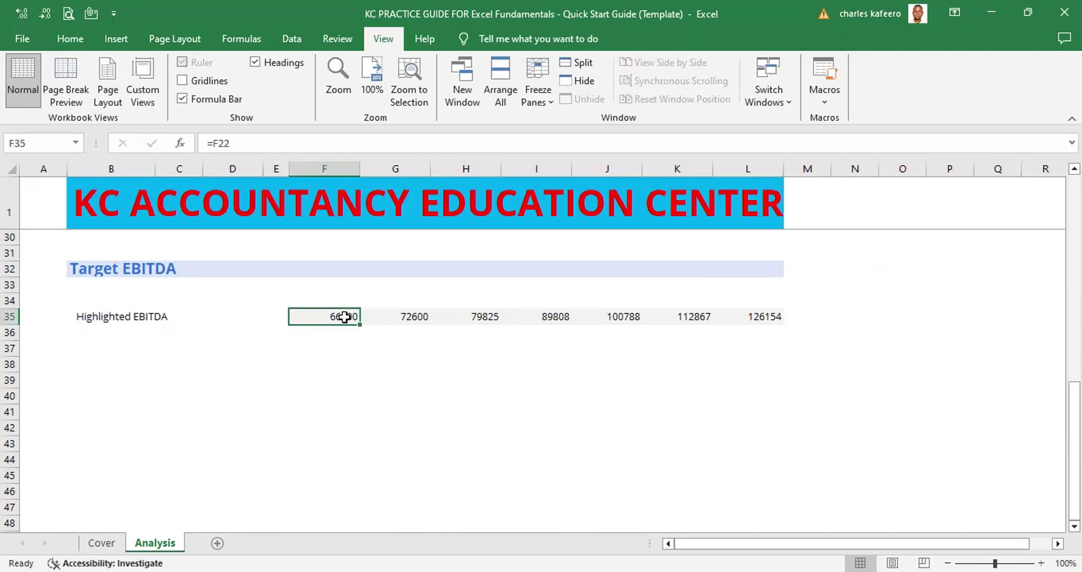
double_click(345, 317)
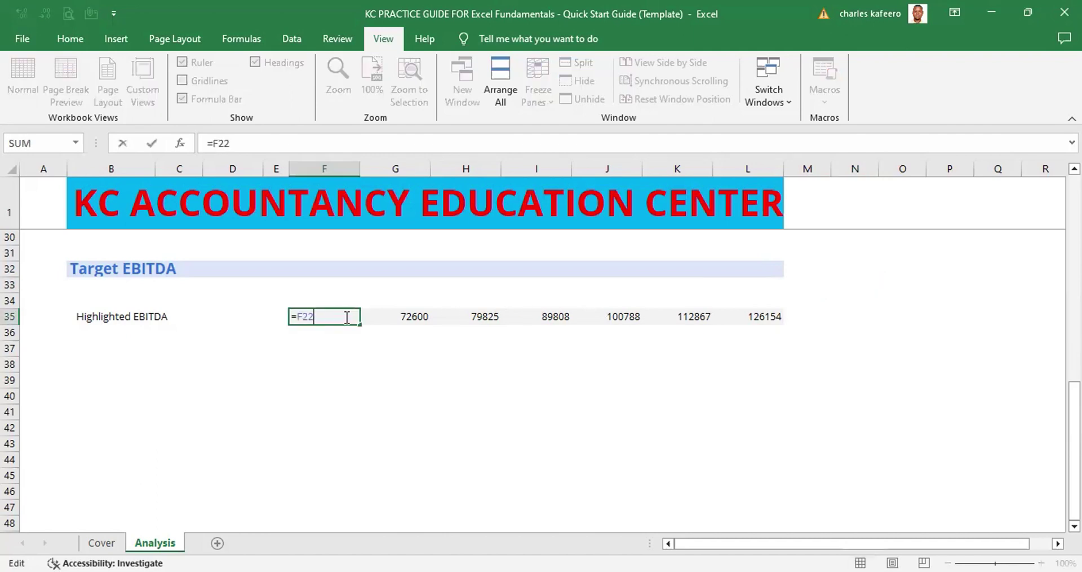